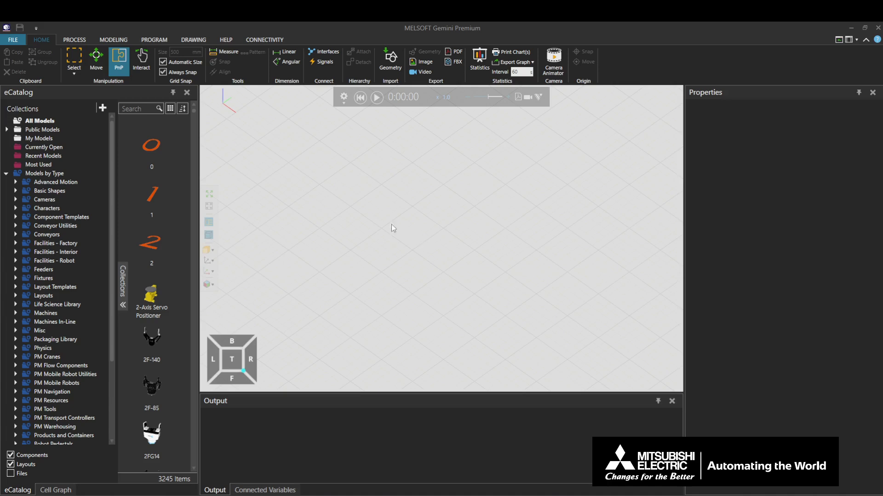
- Add a Generic Articulated Robot from the Visual Components robots to the empty layout
{"action": "scroll", "coordinate": [68, 283], "scroll_direction": "down", "scroll_amount": 4}
{"action": "left_click", "coordinate": [16, 376]}
{"action": "scroll", "coordinate": [51, 367], "scroll_direction": "down", "scroll_amount": 15}
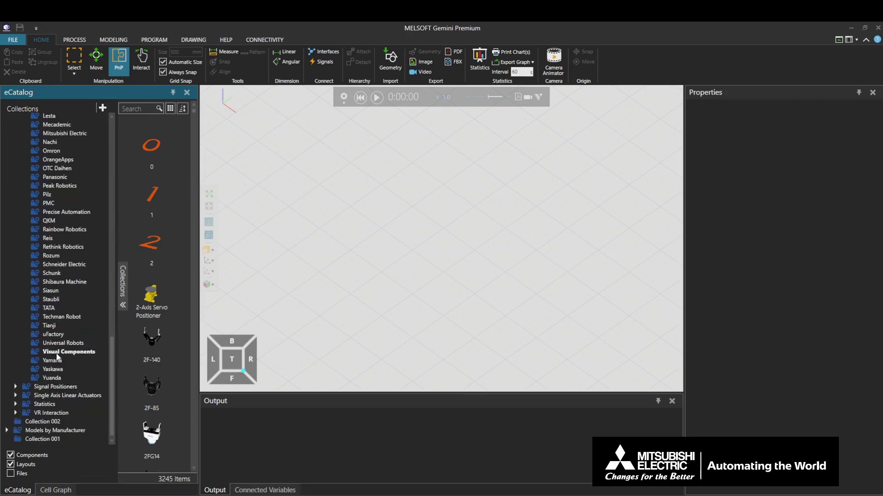
{"action": "left_click", "coordinate": [68, 352]}
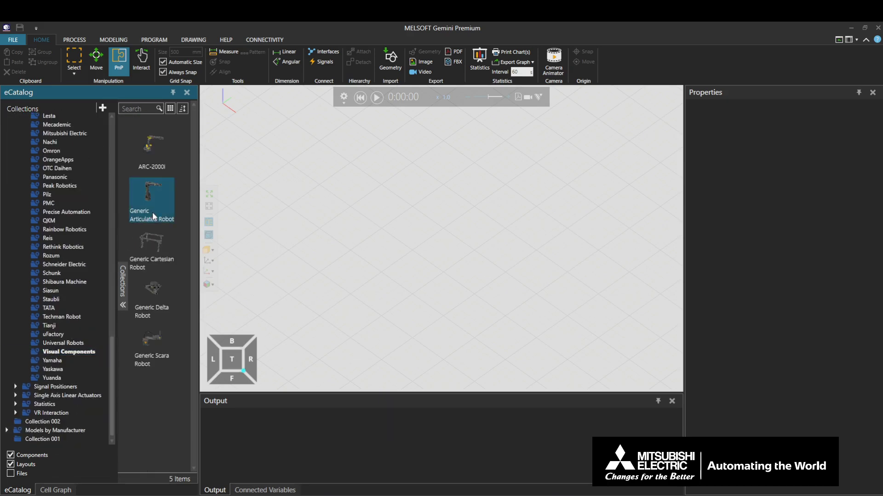
{"action": "left_click_drag", "start_coordinate": [153, 211], "coordinate": [348, 212]}
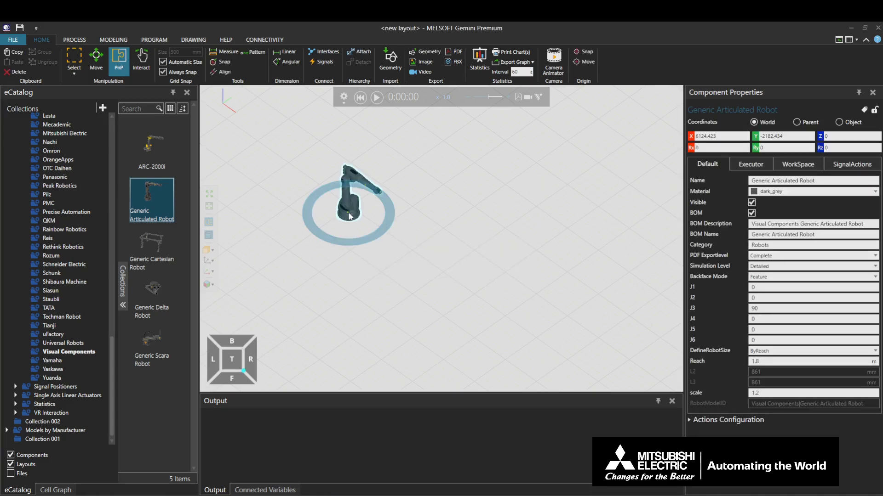
- Show the PM Transport Controllers models in the eCatalog
{"action": "scroll", "coordinate": [50, 216], "scroll_direction": "up", "scroll_amount": 15}
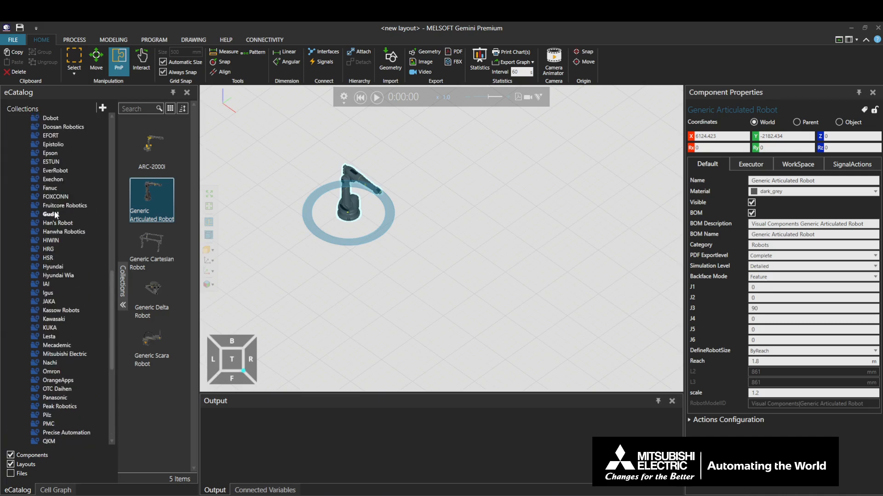
{"action": "scroll", "coordinate": [50, 216], "scroll_direction": "up", "scroll_amount": 3}
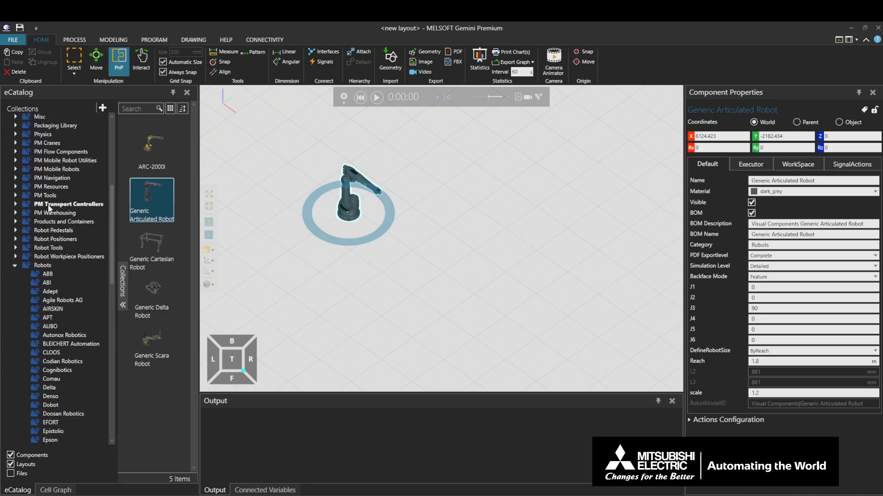
{"action": "left_click", "coordinate": [101, 205]}
- Add a Robot Transport Controller and, with PnP on, snap the robot onto its pedestal
{"action": "left_click_drag", "start_coordinate": [155, 353], "coordinate": [484, 211]}
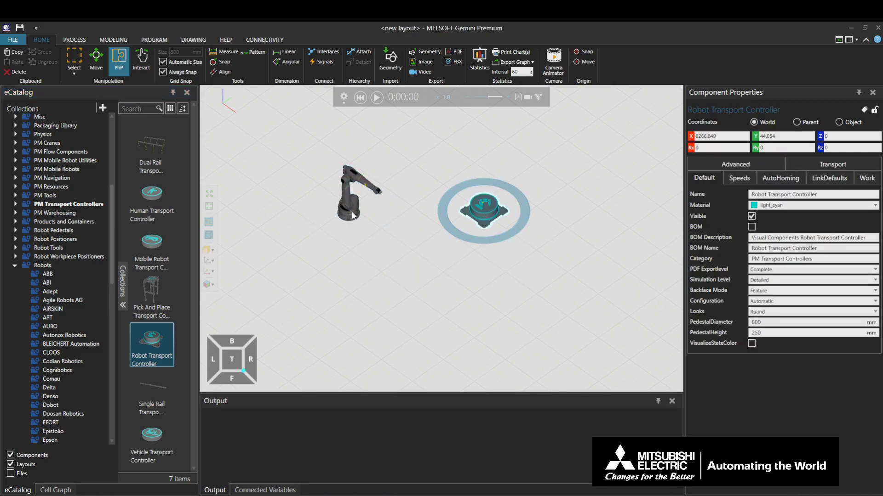
{"action": "left_click", "coordinate": [124, 70]}
{"action": "left_click", "coordinate": [345, 218]}
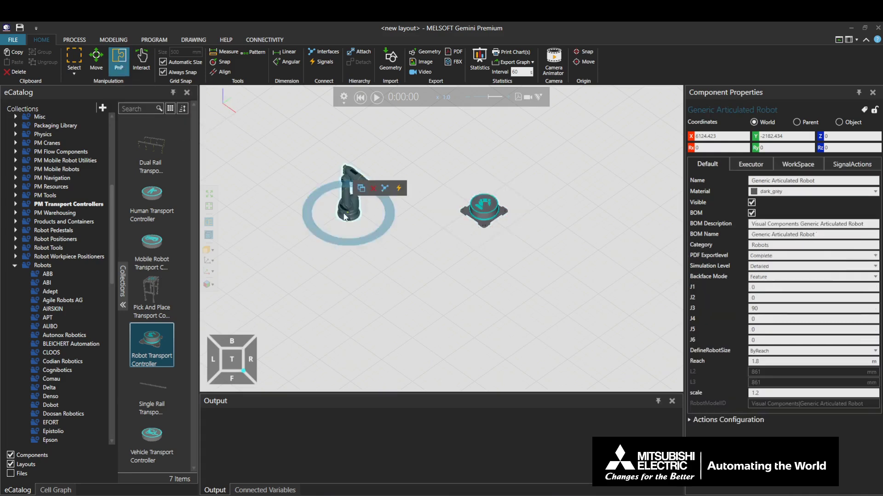
{"action": "left_click_drag", "start_coordinate": [345, 217], "coordinate": [483, 208]}
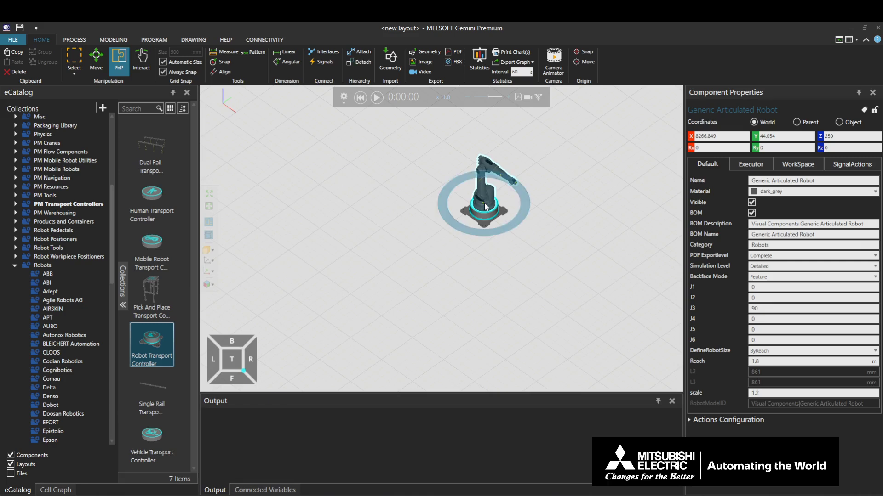
- Place a Feeder Process from PM Flow Components in front of the robot
{"action": "right_click_drag", "start_coordinate": [379, 242], "coordinate": [334, 241], "text": "ctrl"}
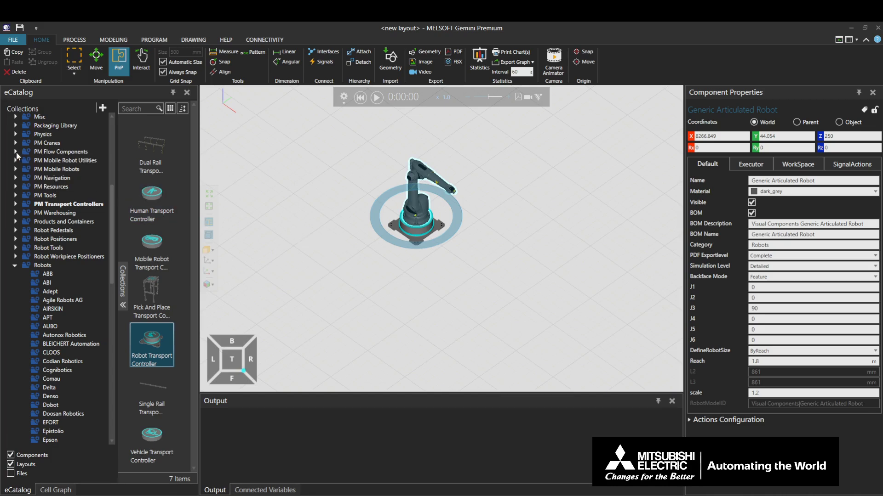
{"action": "left_click", "coordinate": [64, 152]}
{"action": "left_click_drag", "start_coordinate": [151, 246], "coordinate": [419, 285]}
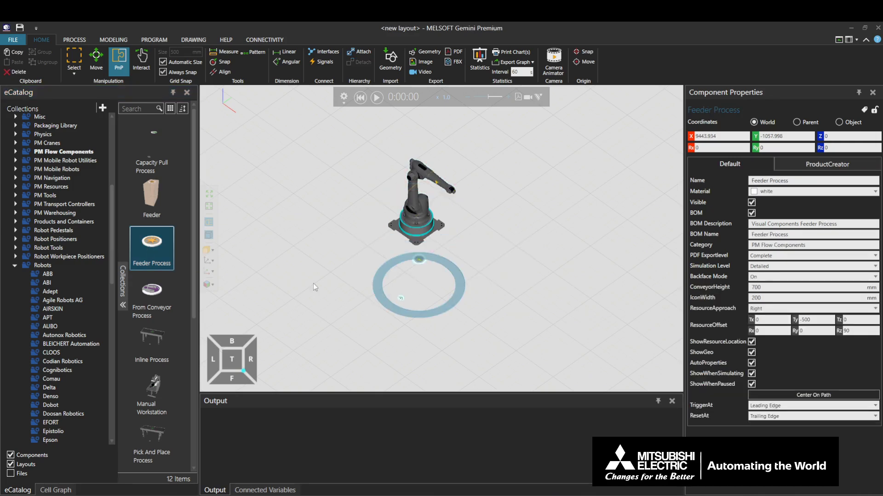
- Add a Sink Process and position it beside the robot at X 9500, Y 500
{"action": "scroll", "coordinate": [160, 257], "scroll_direction": "down", "scroll_amount": 5}
{"action": "left_click_drag", "start_coordinate": [155, 298], "coordinate": [475, 236]}
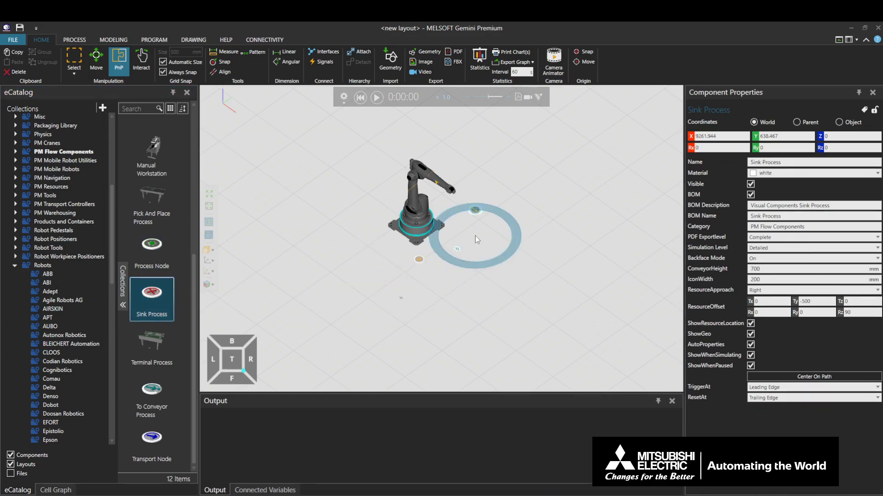
{"action": "left_click_drag", "start_coordinate": [478, 220], "coordinate": [480, 245]}
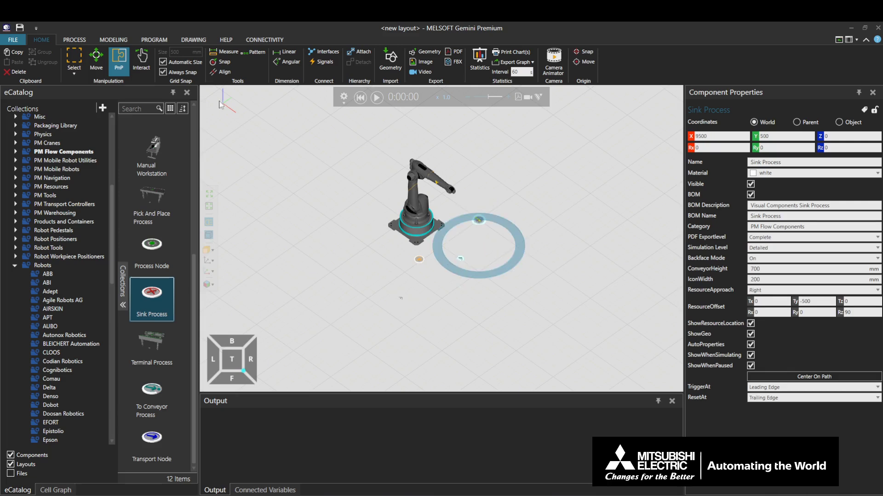
- Create Flow Group #1 linking the Feeder to the Sink, start the simulation, and turn Flow off
{"action": "left_click", "coordinate": [86, 40]}
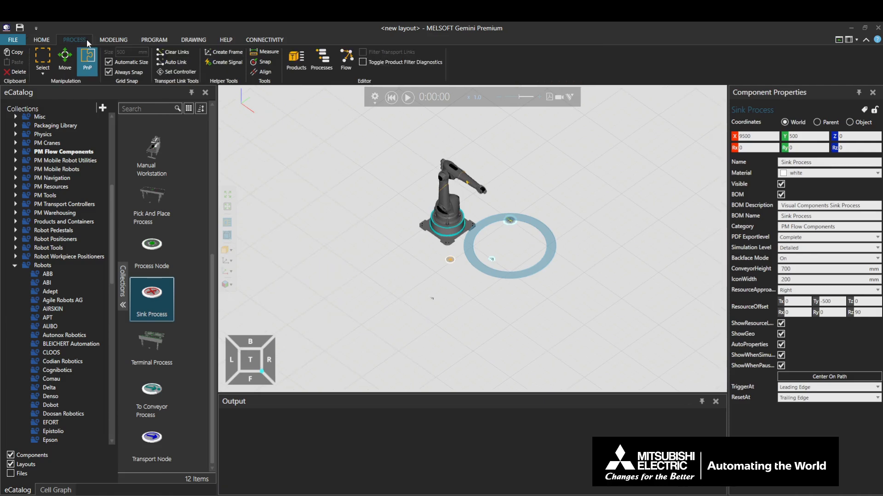
{"action": "left_click", "coordinate": [345, 69]}
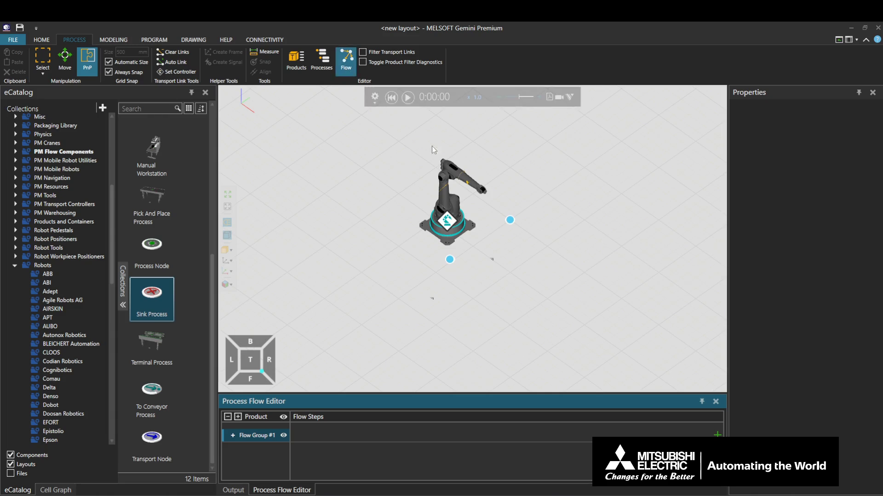
{"action": "left_click", "coordinate": [449, 228]}
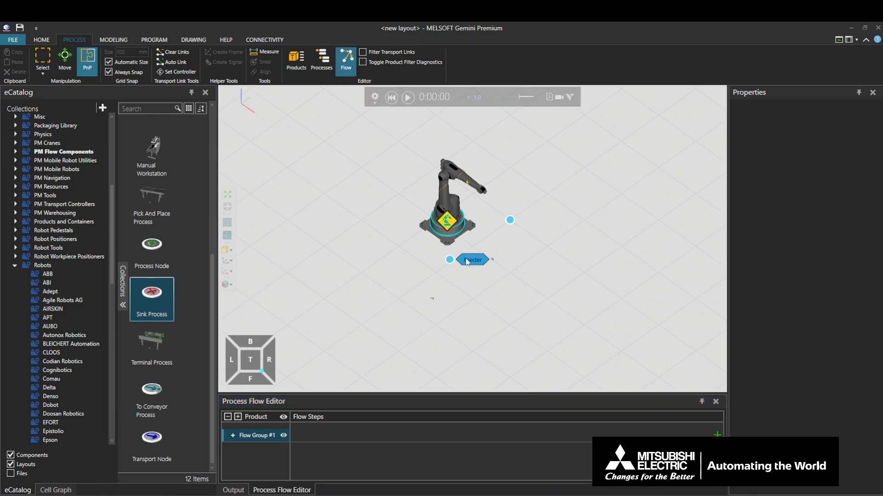
{"action": "left_click", "coordinate": [449, 261]}
{"action": "left_click", "coordinate": [528, 221]}
{"action": "left_click", "coordinate": [529, 222]}
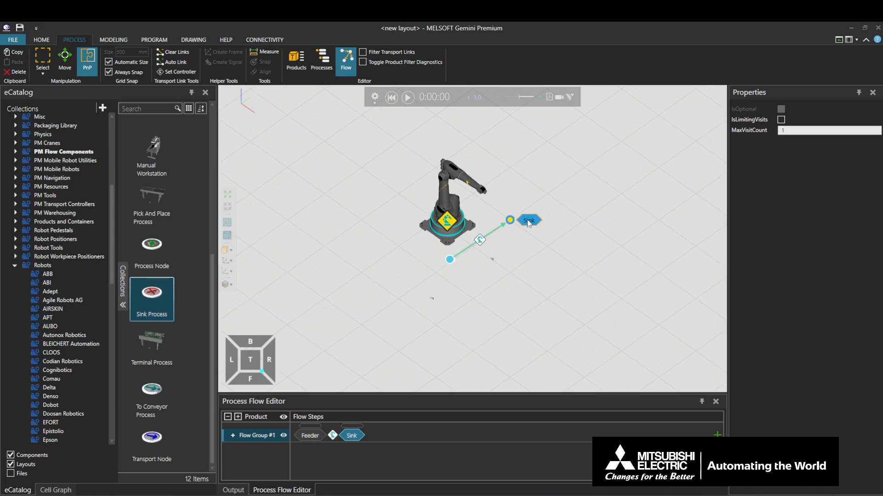
{"action": "left_click", "coordinate": [408, 98]}
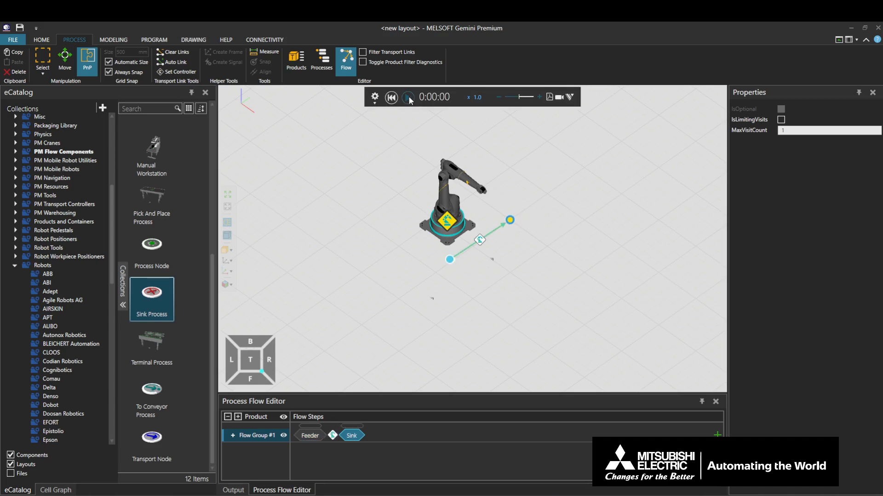
{"action": "left_click", "coordinate": [346, 68]}
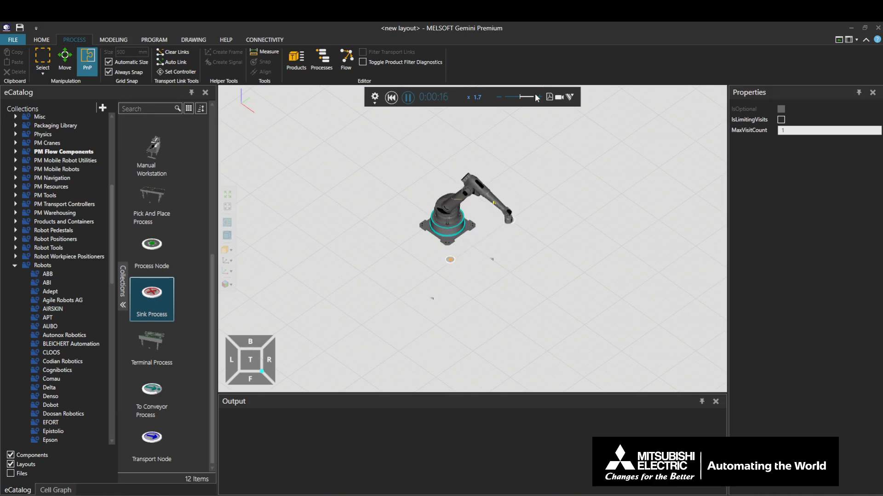
- Reset the simulation to 0:00:00 and select the Robot Transport Controller pedestal
{"action": "left_click", "coordinate": [395, 97]}
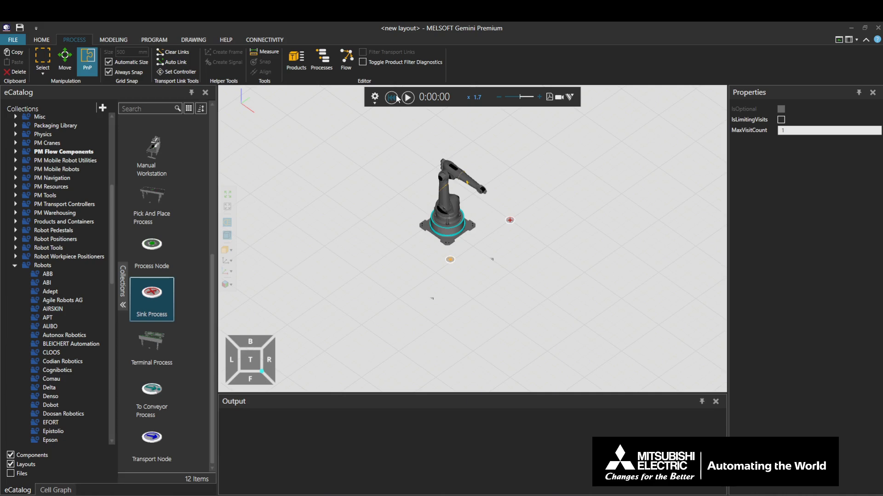
{"action": "left_click", "coordinate": [460, 232]}
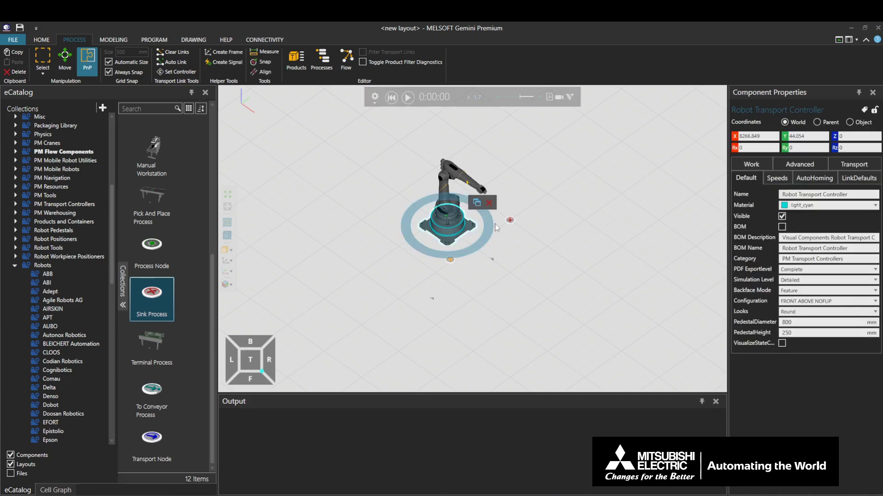
- Review the controller's Default properties, trying a rectangular pedestal before returning Looks to Round
{"action": "left_click_drag", "start_coordinate": [727, 96], "coordinate": [679, 99]}
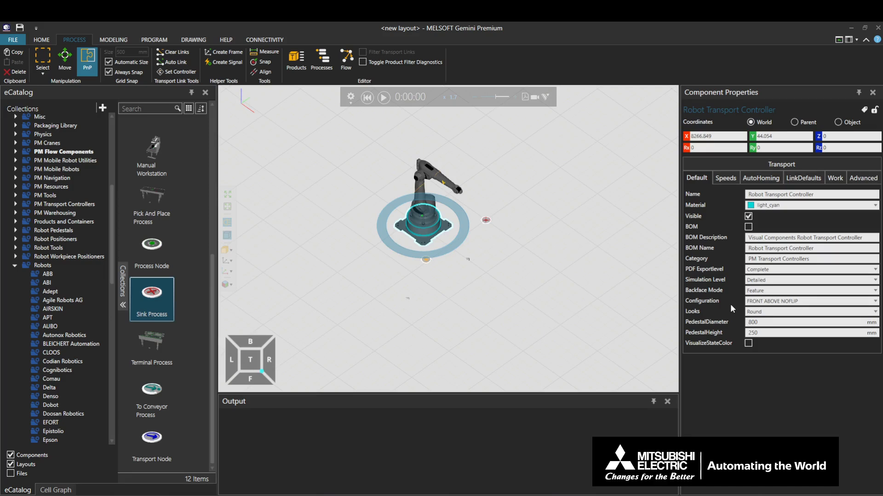
{"action": "left_click", "coordinate": [874, 302]}
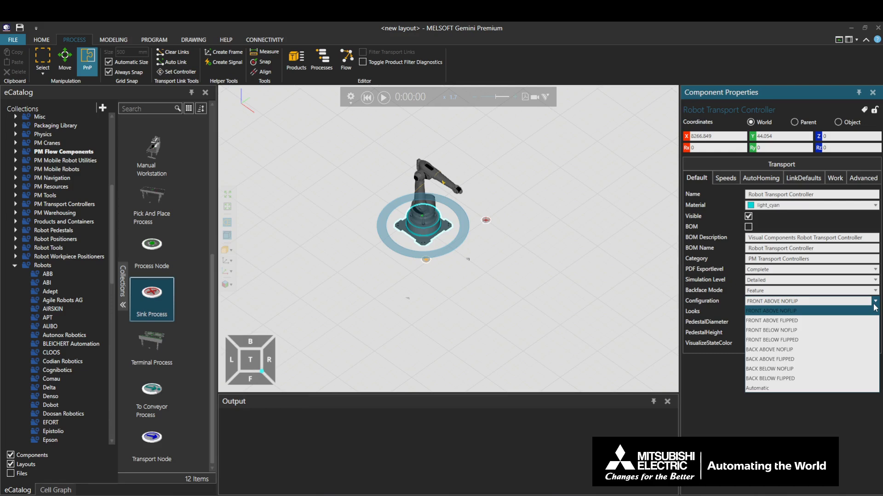
{"action": "left_click", "coordinate": [874, 305]}
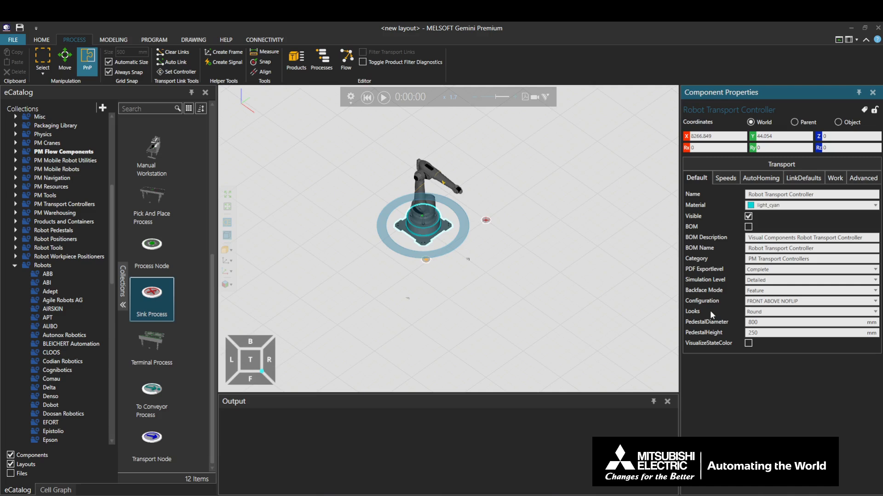
{"action": "left_click", "coordinate": [875, 312]}
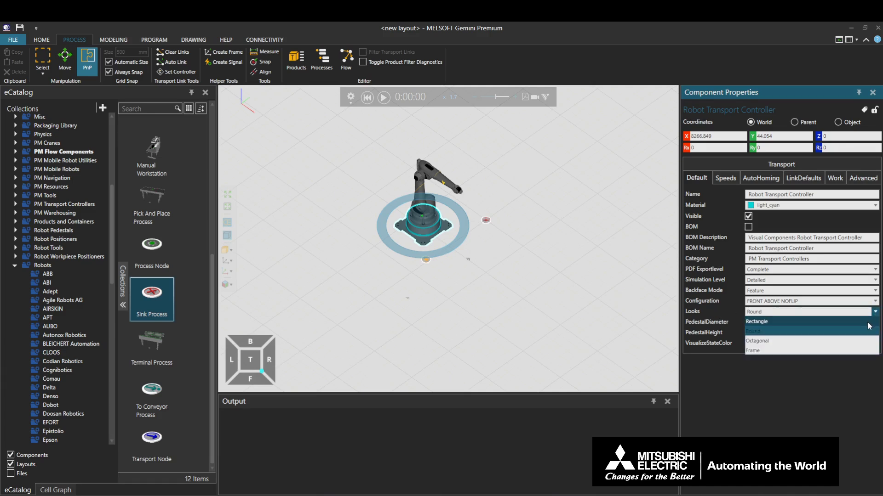
{"action": "left_click", "coordinate": [868, 322]}
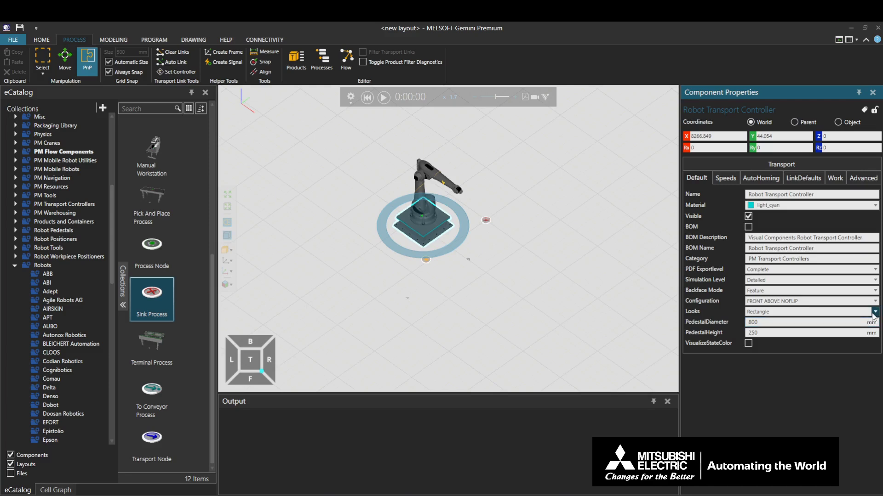
{"action": "left_click", "coordinate": [875, 312]}
{"action": "left_click", "coordinate": [863, 331]}
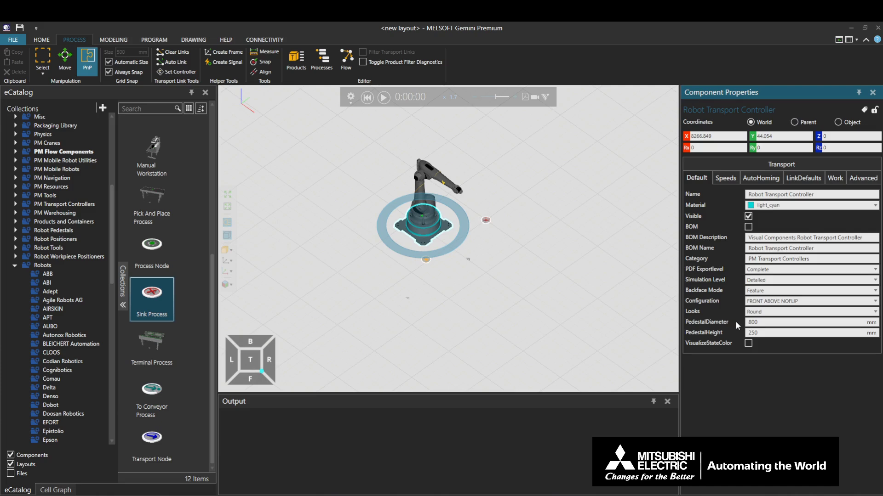
- Try a 1600 mm pedestal diameter, then set it back to 800 mm
{"action": "double_click", "coordinate": [770, 322]}
{"action": "type", "text": "1600"}
{"action": "key", "text": "Return"}
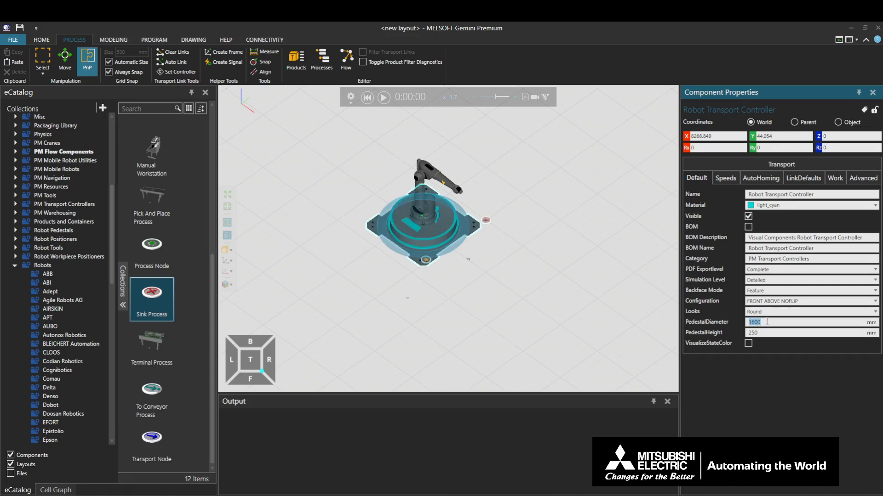
{"action": "type", "text": "800"}
{"action": "key", "text": "Return"}
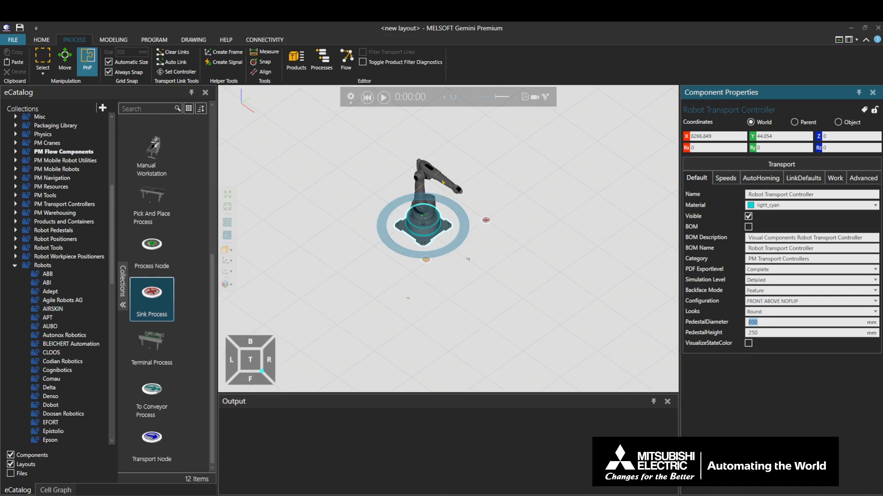
{"action": "left_click", "coordinate": [754, 323]}
- Try a 500 mm pedestal height, restore 250 mm, enable VisualizeStateColor and start the simulation
{"action": "left_click", "coordinate": [768, 334]}
{"action": "type", "text": "500"}
{"action": "key", "text": "Return"}
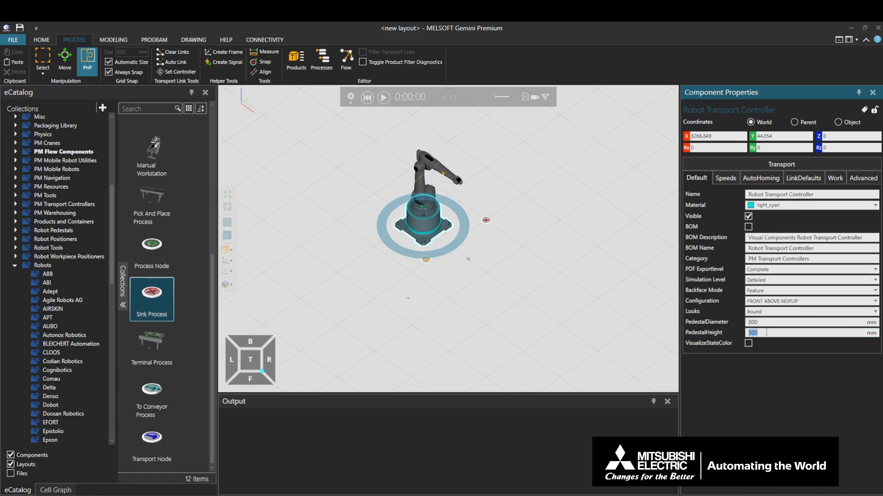
{"action": "type", "text": "250"}
{"action": "key", "text": "Return"}
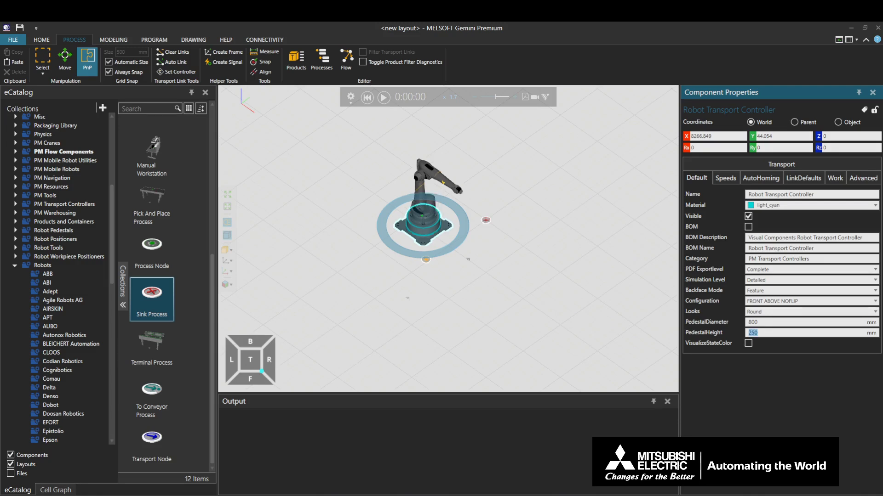
{"action": "left_click", "coordinate": [758, 349]}
{"action": "left_click", "coordinate": [748, 343]}
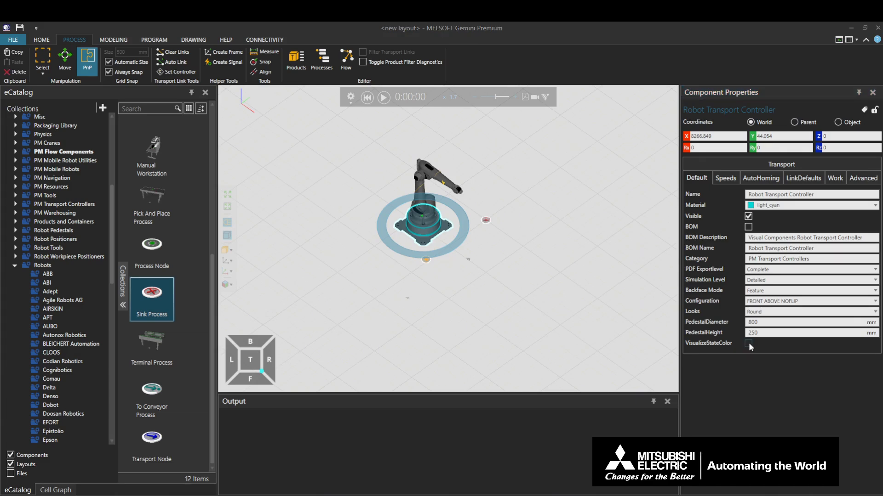
{"action": "left_click", "coordinate": [384, 97]}
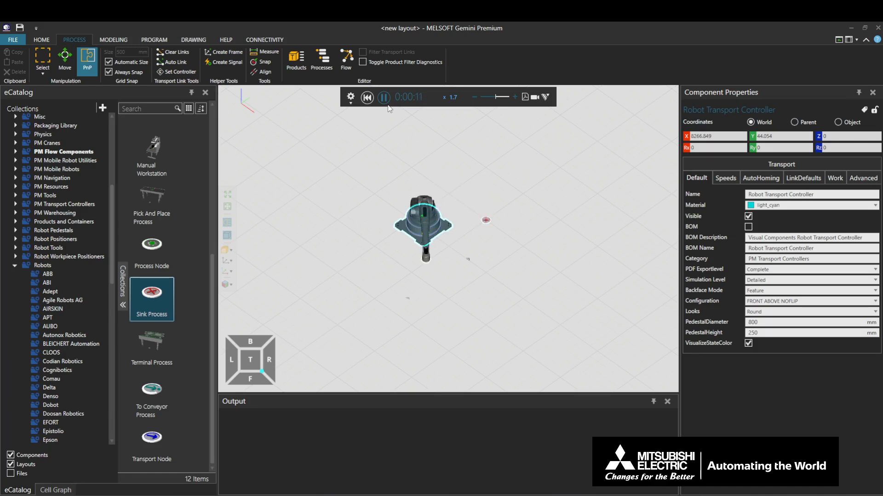
- Pause and reset the simulation, then show the Speeds settings (JointSpeed 50%, CartesianSpeed 1000 mm/s)
{"action": "left_click", "coordinate": [383, 98]}
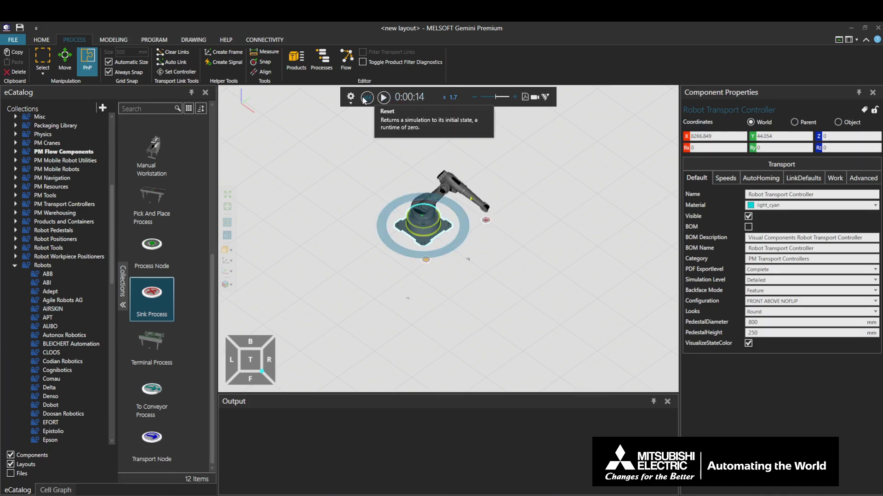
{"action": "left_click", "coordinate": [367, 98]}
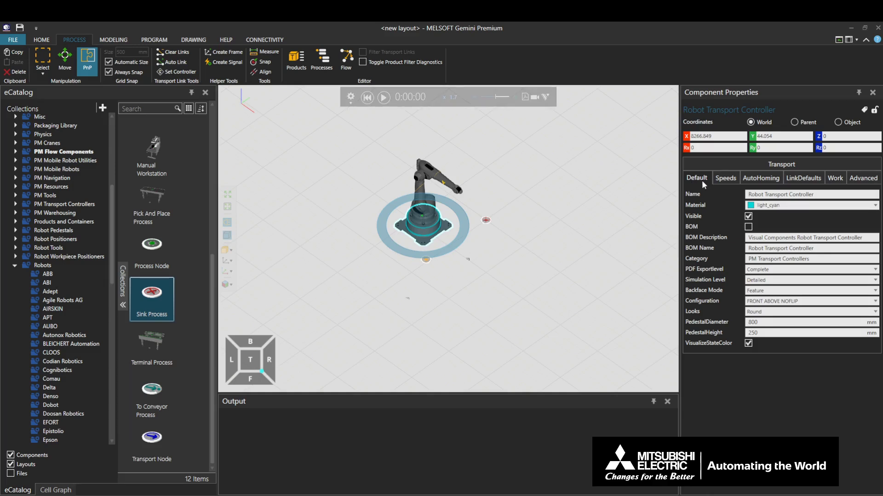
{"action": "left_click", "coordinate": [725, 179]}
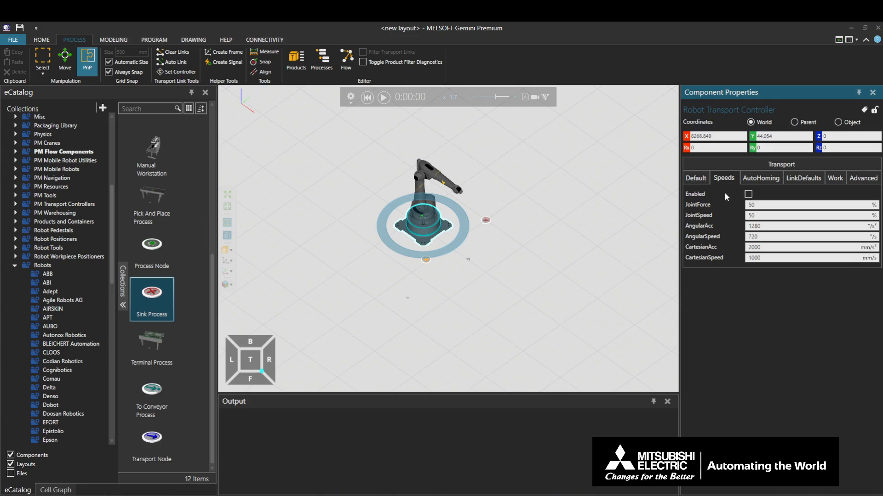
- Enable custom speeds, run the simulation with JointForce 10, then restore JointForce to 50
{"action": "left_click", "coordinate": [747, 194]}
{"action": "left_click", "coordinate": [760, 205]}
{"action": "type", "text": "10"}
{"action": "left_click", "coordinate": [384, 98]}
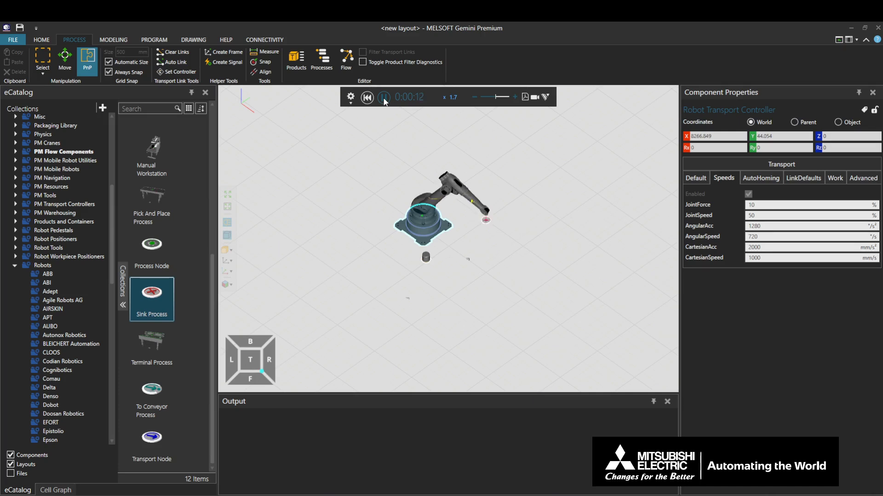
{"action": "left_click", "coordinate": [384, 98]}
{"action": "left_click", "coordinate": [367, 97]}
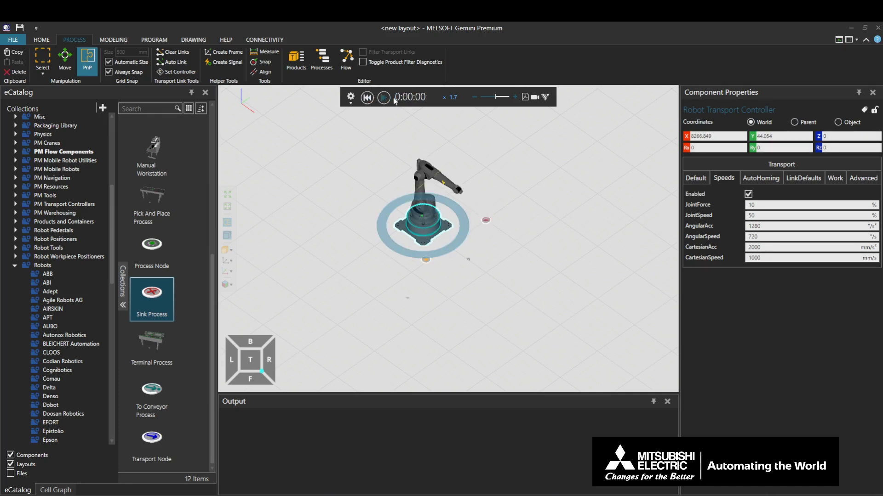
{"action": "left_click", "coordinate": [786, 205]}
{"action": "type", "text": "50"}
{"action": "left_click", "coordinate": [777, 213]}
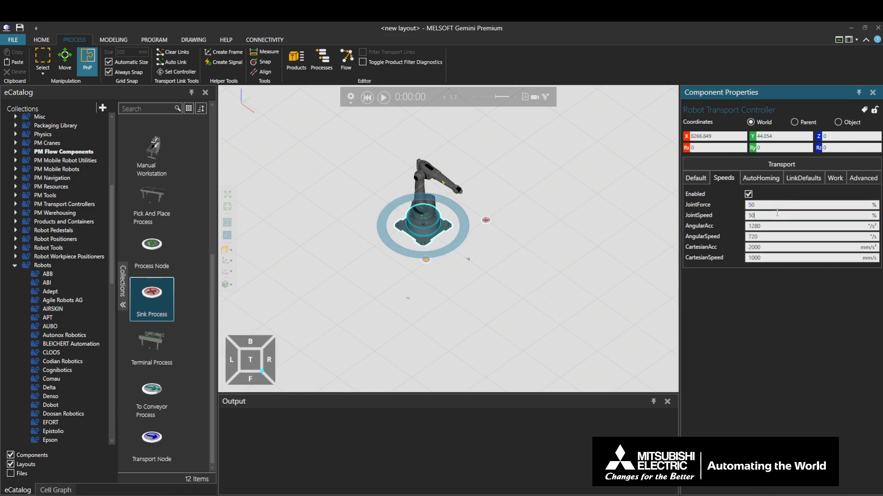
- Run the simulation with JointSpeed 10, then rewind and restore JointSpeed to 50
{"action": "left_click", "coordinate": [761, 214]}
{"action": "type", "text": "10"}
{"action": "left_click", "coordinate": [385, 98]}
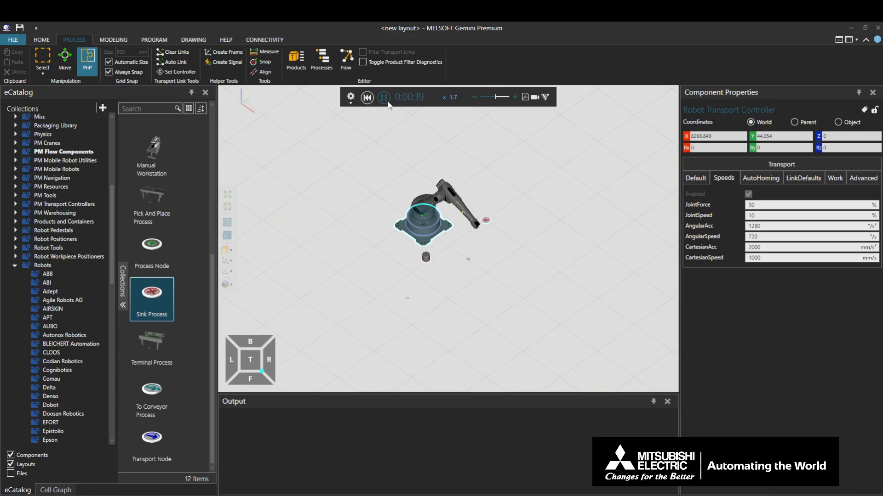
{"action": "left_click", "coordinate": [384, 97]}
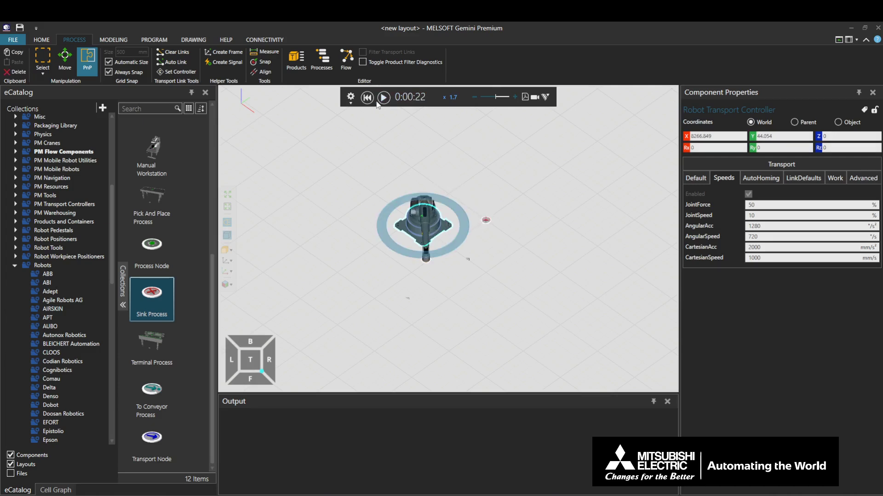
{"action": "left_click", "coordinate": [367, 97]}
{"action": "double_click", "coordinate": [767, 215]}
{"action": "type", "text": "50"}
{"action": "key", "text": "Return"}
{"action": "left_click", "coordinate": [766, 215]}
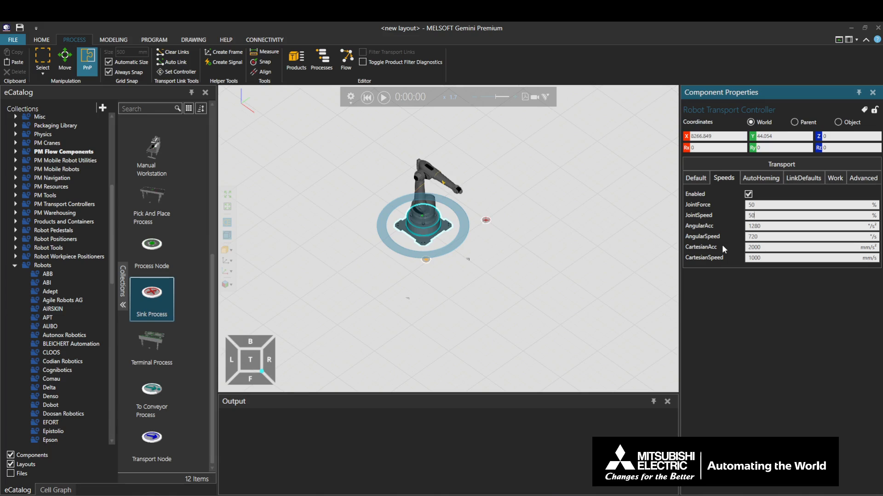
- Run the simulation with CartesianAcc at 200, then rewind and restore it to 2000
{"action": "key", "text": "BackSpace"}
{"action": "left_click", "coordinate": [385, 97]}
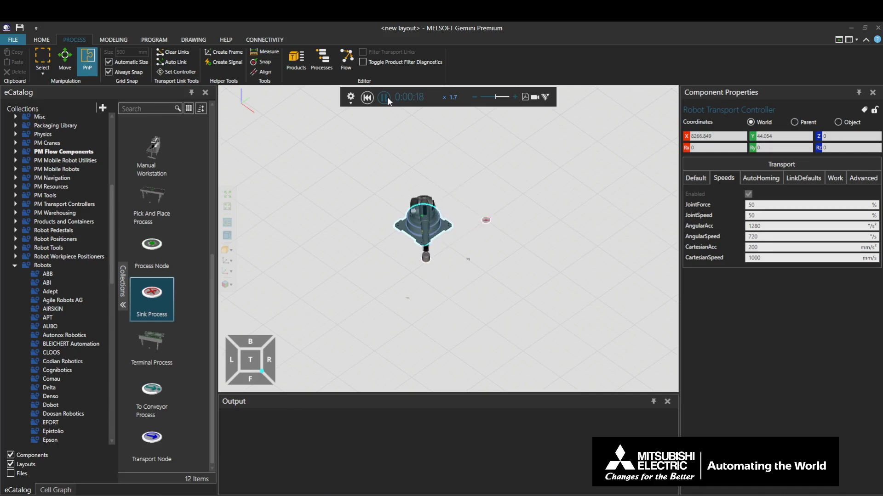
{"action": "left_click", "coordinate": [386, 98]}
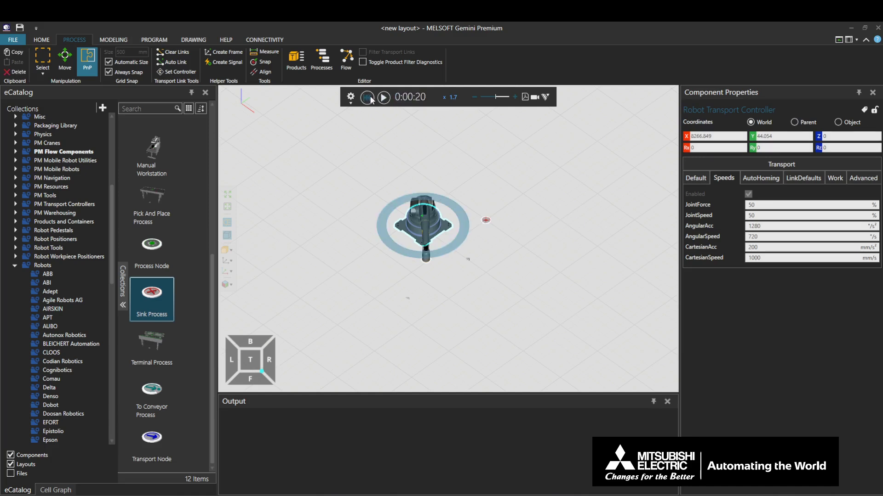
{"action": "left_click", "coordinate": [371, 100]}
{"action": "left_click", "coordinate": [772, 248]}
{"action": "type", "text": "0"}
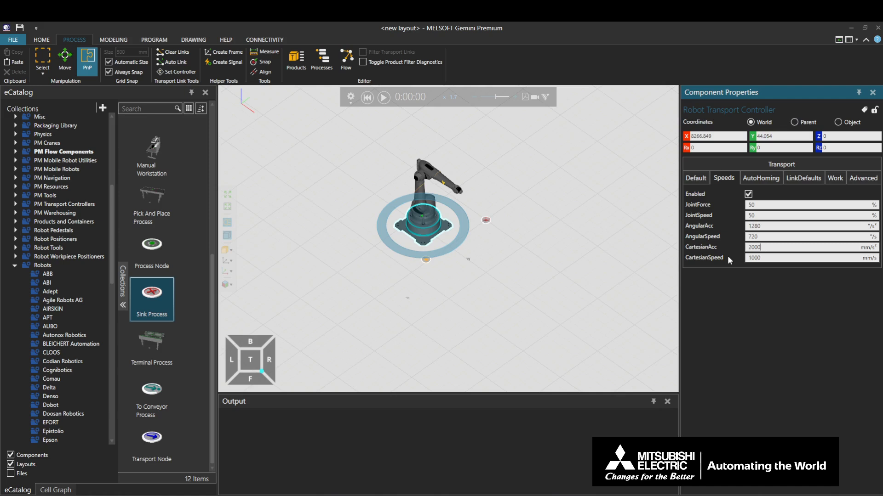
- Run the simulation with CartesianSpeed at 100, then rewind and restore it to 1000
{"action": "left_click", "coordinate": [763, 258]}
{"action": "key", "text": "BackSpace"}
{"action": "left_click", "coordinate": [383, 97]}
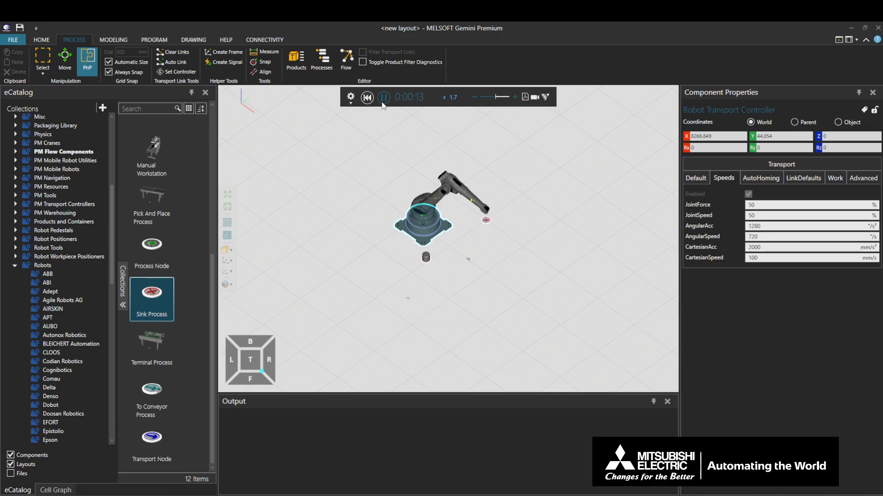
{"action": "left_click", "coordinate": [384, 97]}
{"action": "left_click", "coordinate": [367, 97]}
{"action": "left_click", "coordinate": [787, 259]}
{"action": "type", "text": "0"}
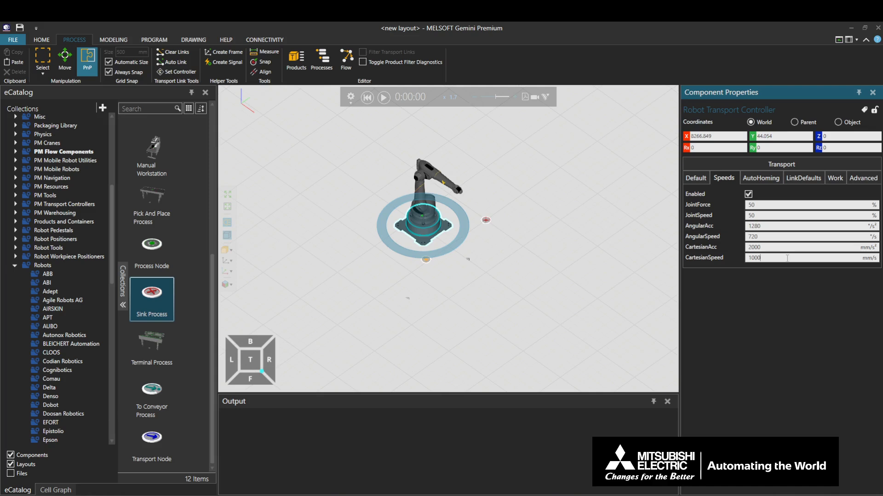
- Set JointForce, JointSpeed, AngularAcc, AngularSpeed, CartesianAcc and CartesianSpeed to 1, 2, 3, 4, 5 and 6
{"action": "left_click", "coordinate": [760, 204]}
{"action": "double_click", "coordinate": [759, 204]}
{"action": "type", "text": "1"}
{"action": "double_click", "coordinate": [764, 214]}
{"action": "type", "text": "2"}
{"action": "double_click", "coordinate": [766, 226]}
{"action": "type", "text": "3"}
{"action": "double_click", "coordinate": [764, 236]}
{"action": "type", "text": "4"}
{"action": "double_click", "coordinate": [771, 247]}
{"action": "type", "text": "5"}
{"action": "double_click", "coordinate": [773, 256]}
{"action": "type", "text": "6"}
- Run the simulation at an 11x speed factor, then pause and rewind it to the start
{"action": "left_click", "coordinate": [383, 97]}
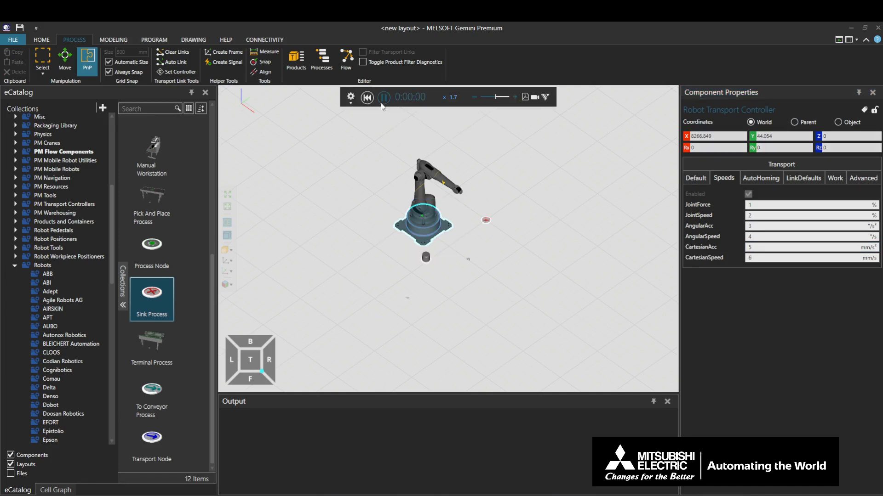
{"action": "type", "text": "1"}
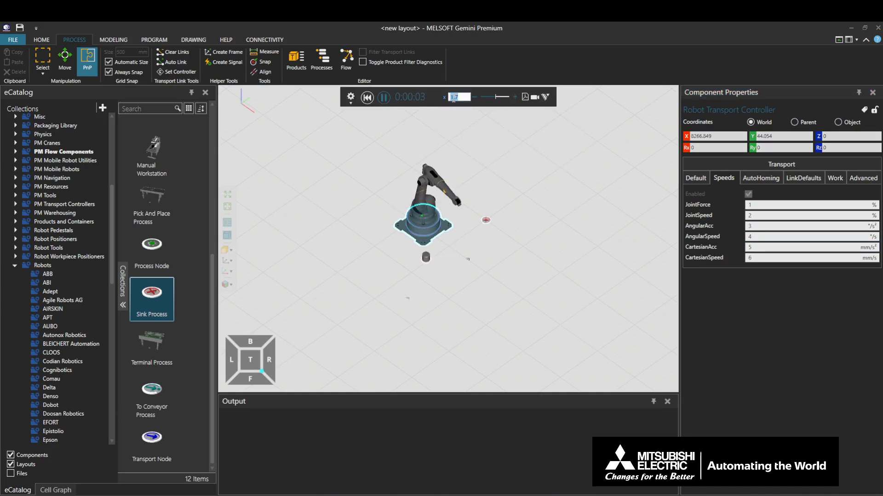
{"action": "key", "text": "Return"}
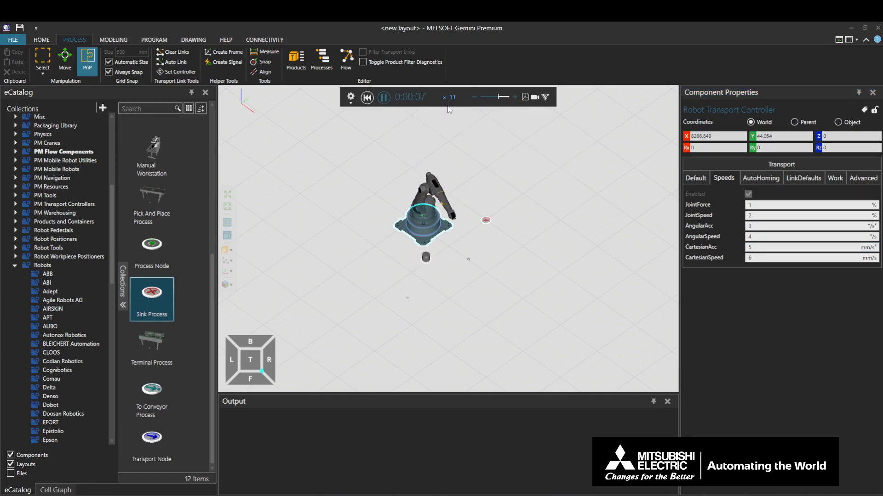
{"action": "left_click", "coordinate": [385, 103]}
{"action": "left_click", "coordinate": [367, 97]}
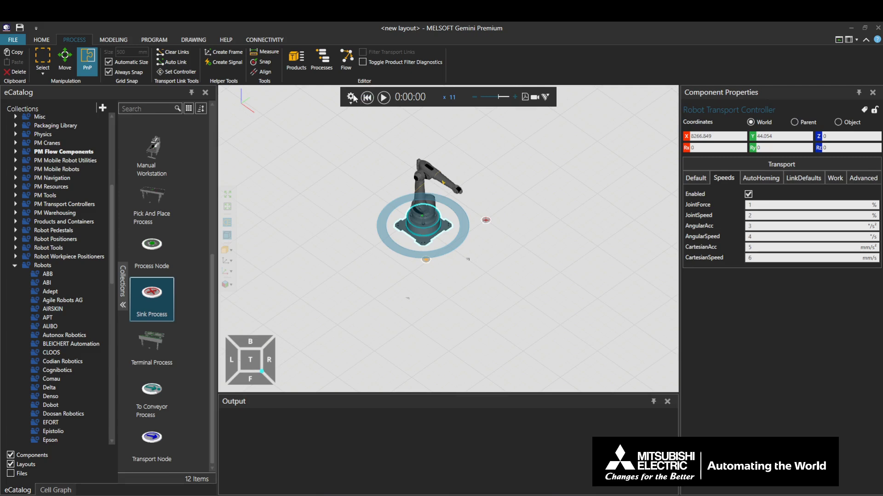
- For the robot, review the PTP P1 statement in vcHelperJointMove and LIN P2 in vcHelperLinearMove
{"action": "left_click", "coordinate": [154, 39]}
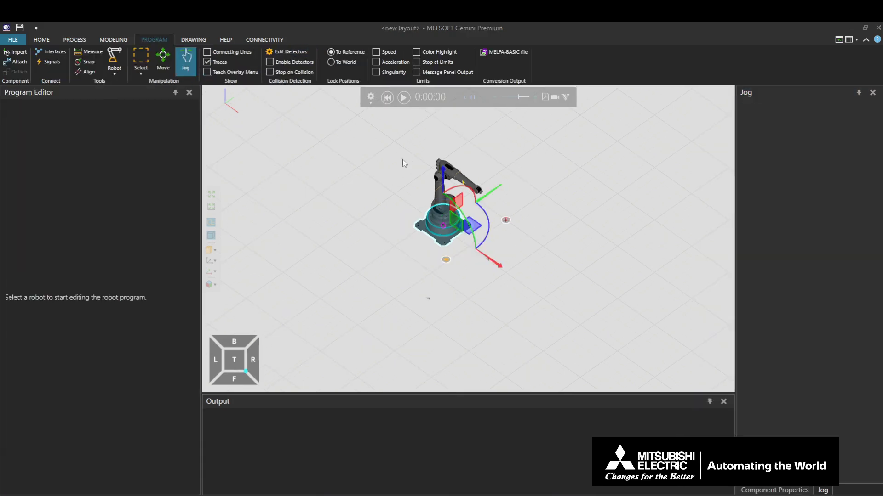
{"action": "left_click", "coordinate": [453, 174]}
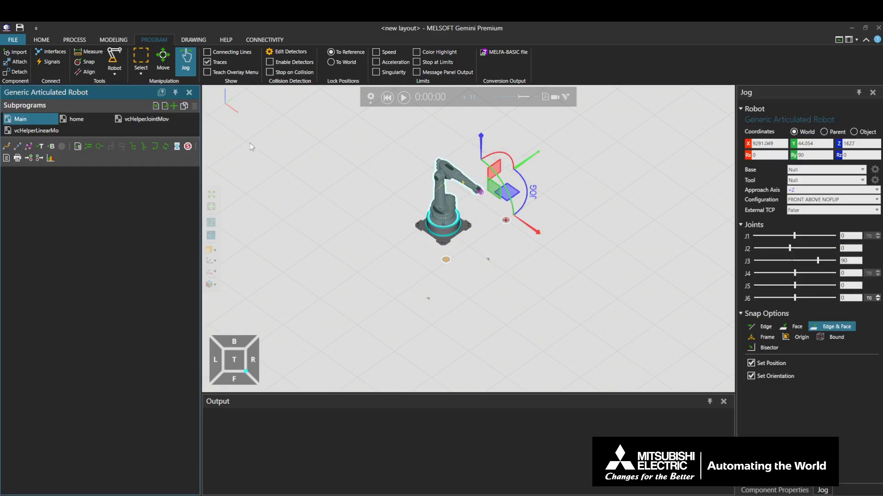
{"action": "left_click", "coordinate": [147, 119]}
{"action": "left_click", "coordinate": [61, 171]}
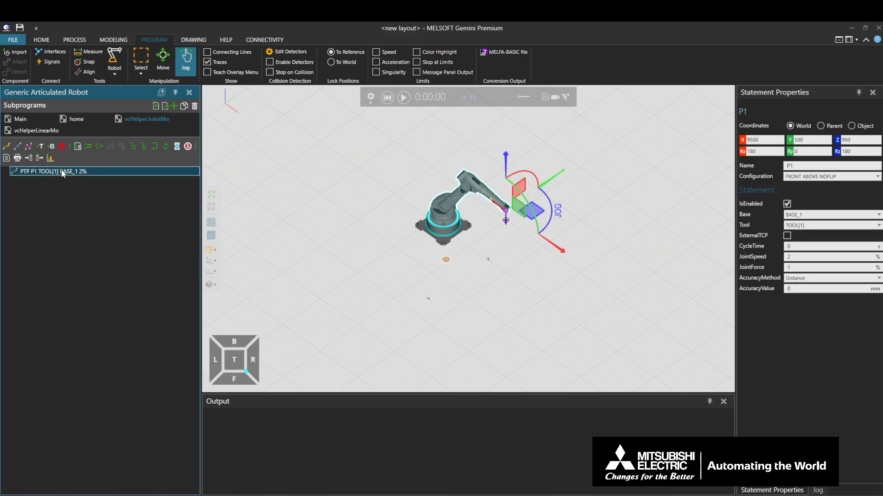
{"action": "double_click", "coordinate": [34, 132]}
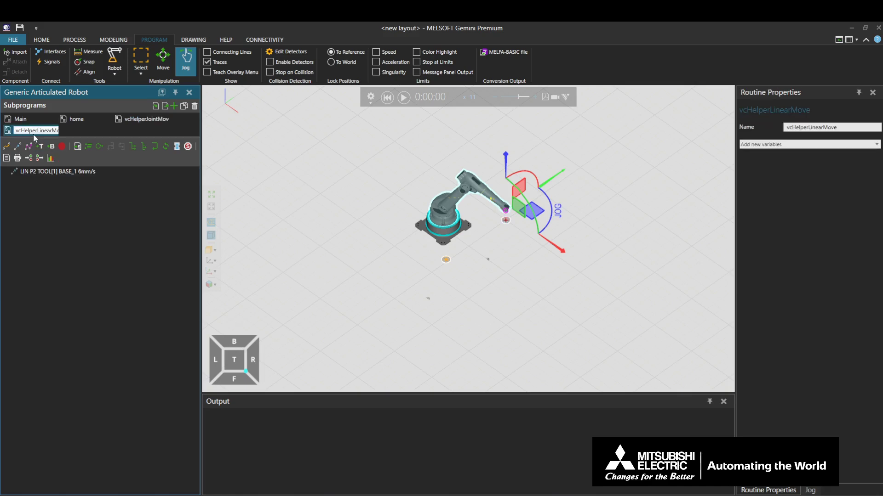
{"action": "left_click", "coordinate": [30, 173]}
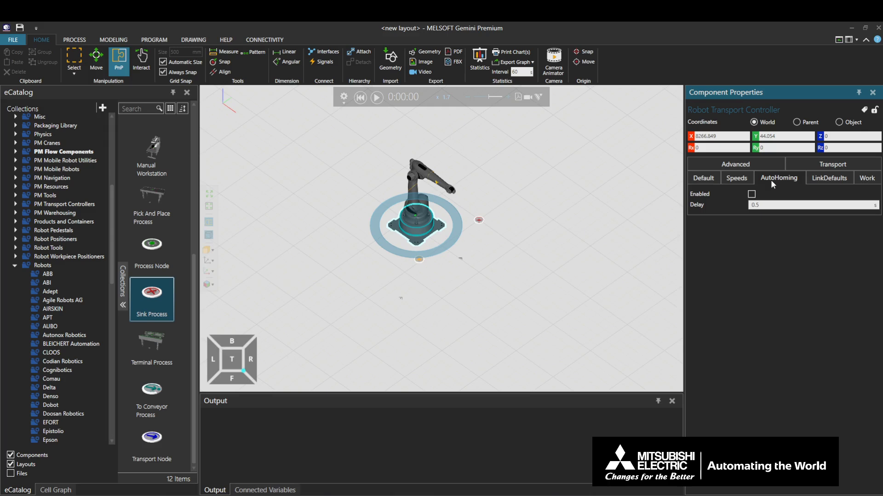
- Tick AutoHoming Enabled on the transport controller, then test-run the simulation and reset it to 0:00:00
{"action": "left_click", "coordinate": [753, 194]}
{"action": "left_click", "coordinate": [376, 98]}
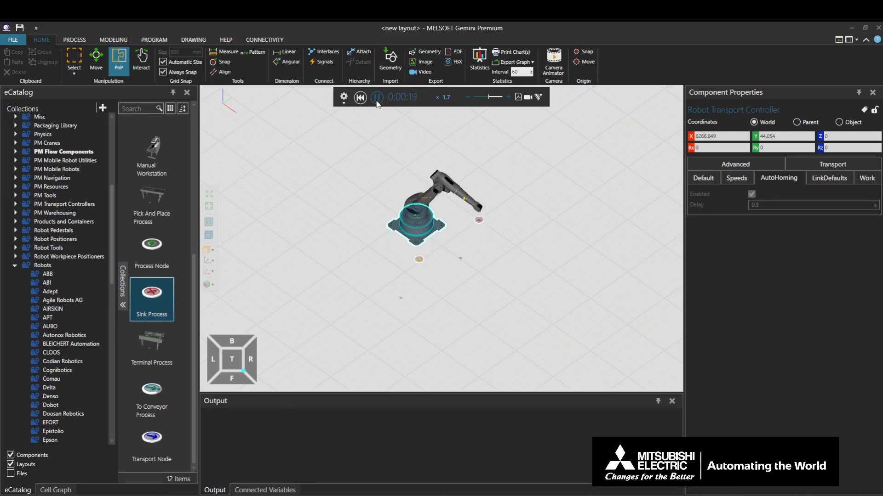
{"action": "left_click", "coordinate": [376, 102]}
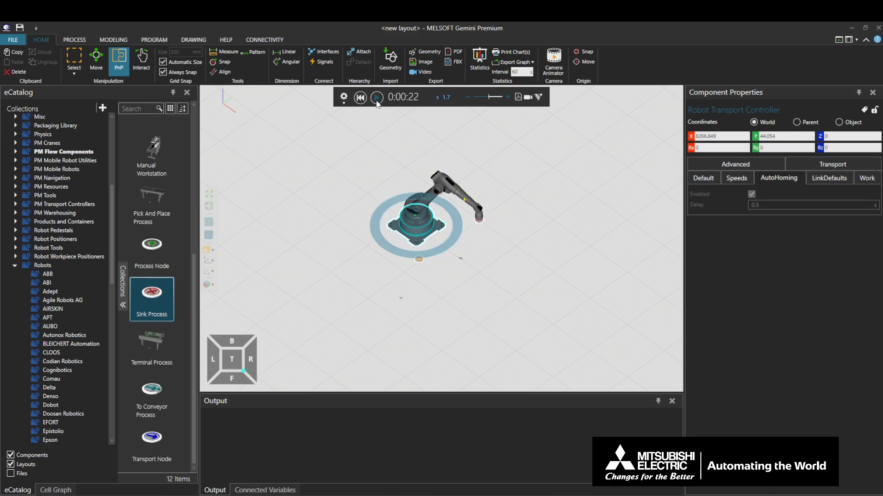
{"action": "left_click", "coordinate": [360, 98]}
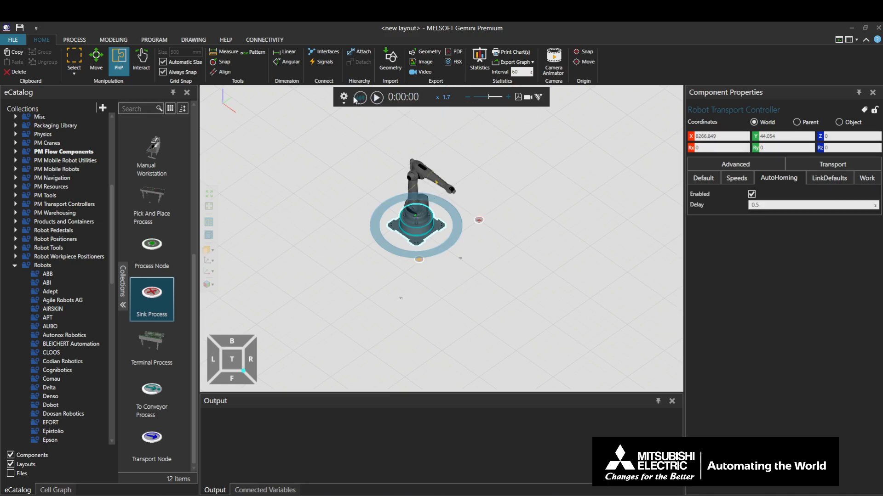
{"action": "left_click", "coordinate": [158, 39]}
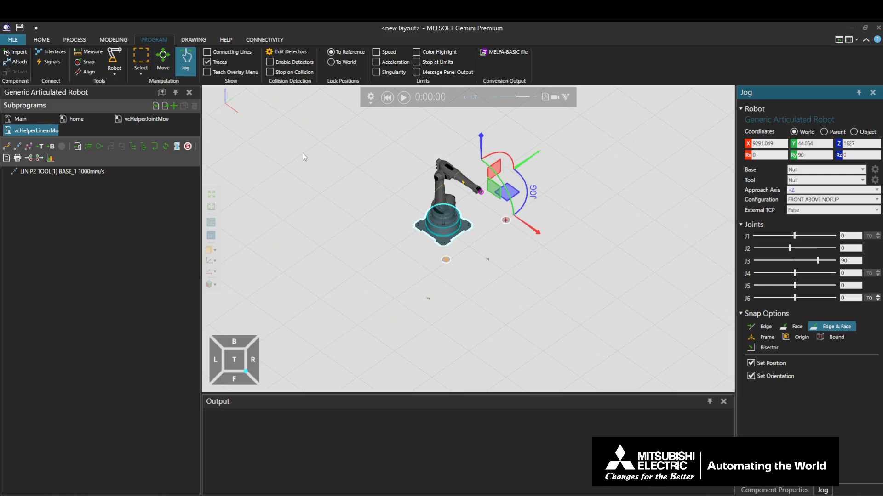
- In the robot's home subprogram, jog the arm to the left and record it as point P3
{"action": "left_click", "coordinate": [438, 202]}
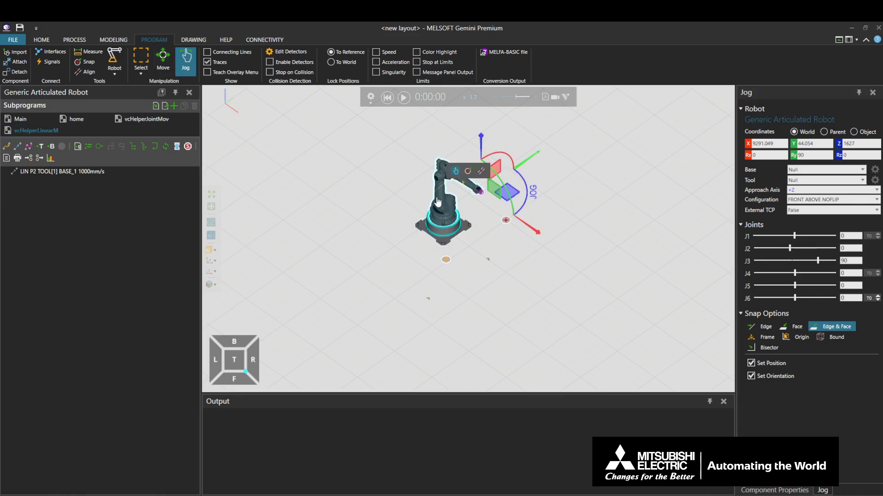
{"action": "left_click", "coordinate": [13, 120]}
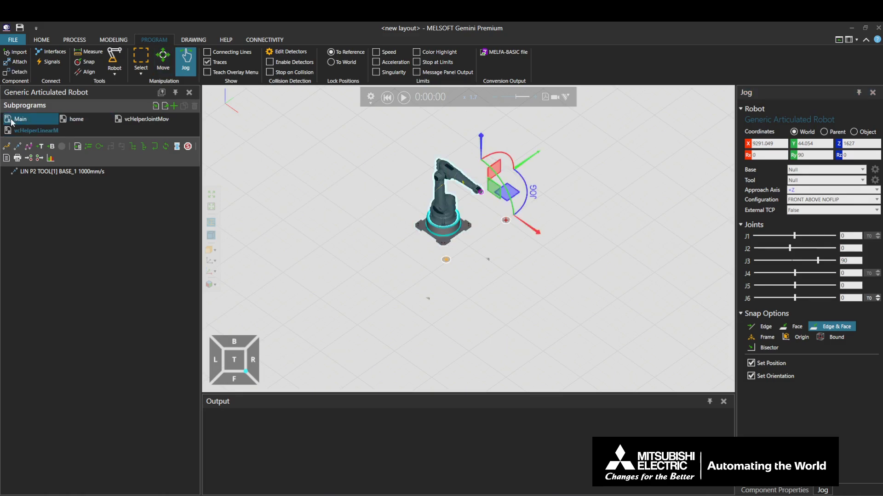
{"action": "left_click", "coordinate": [76, 120]}
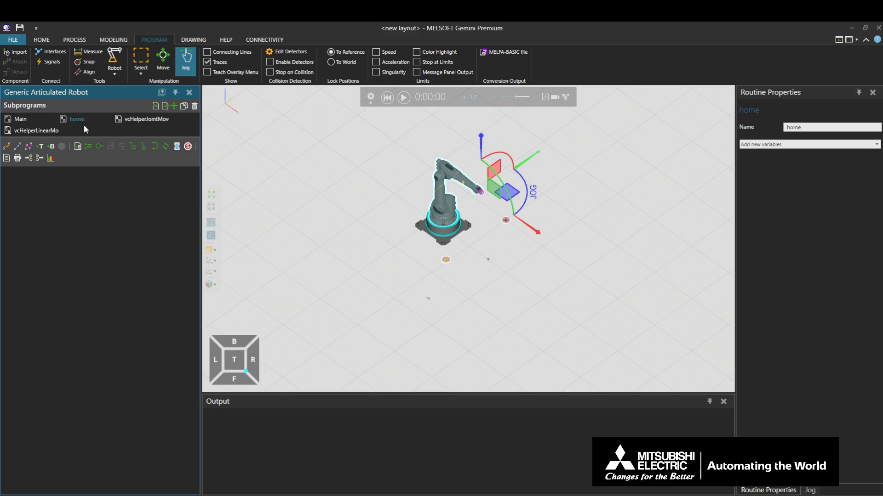
{"action": "left_click", "coordinate": [82, 123]}
{"action": "left_click_drag", "start_coordinate": [481, 198], "coordinate": [387, 209]}
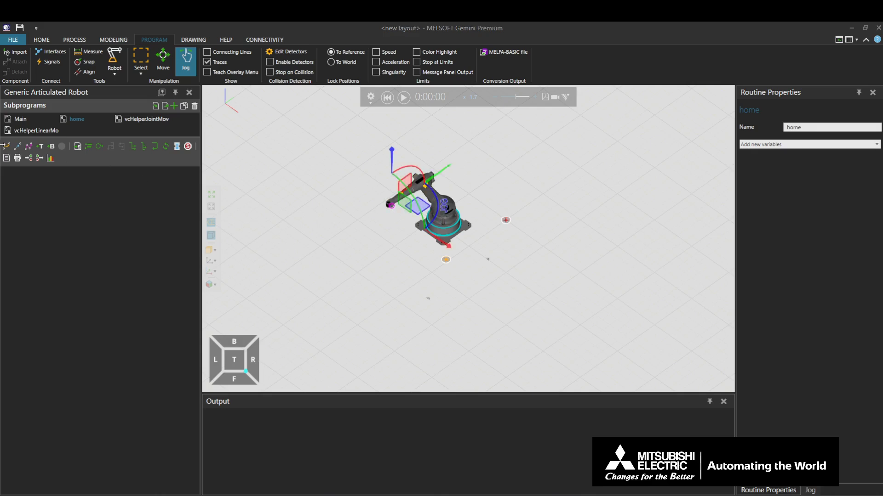
{"action": "left_click", "coordinate": [6, 146]}
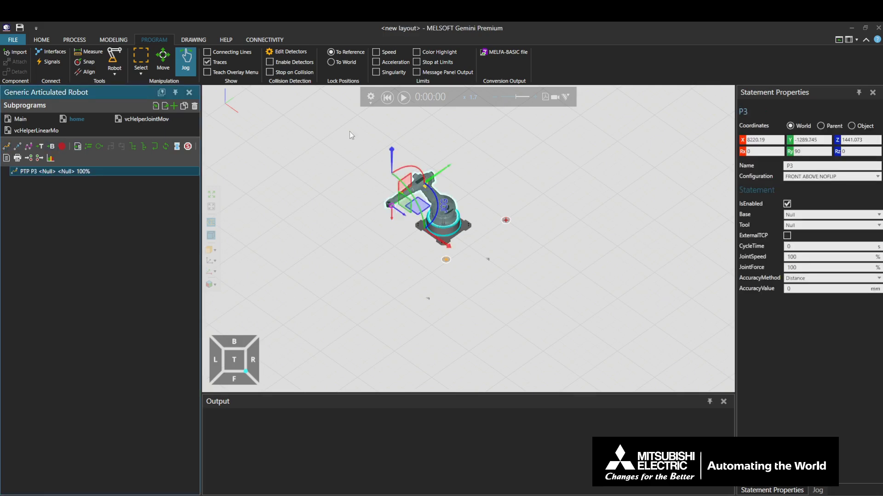
- Test the homing move in simulation, then reset to time zero and return to process modelling
{"action": "left_click", "coordinate": [405, 100]}
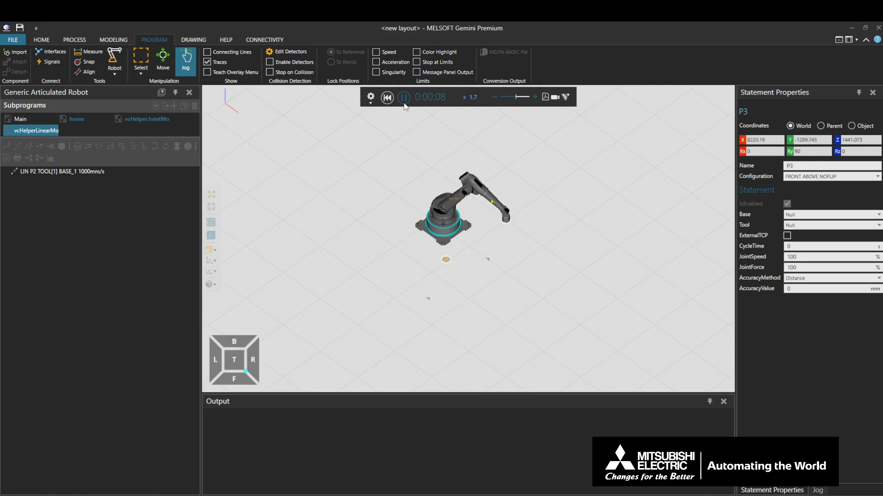
{"action": "left_click", "coordinate": [403, 98]}
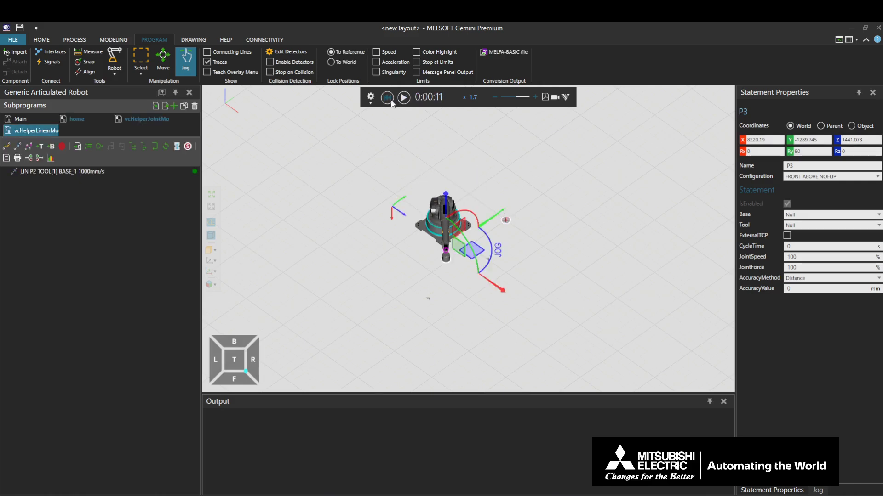
{"action": "left_click", "coordinate": [389, 99]}
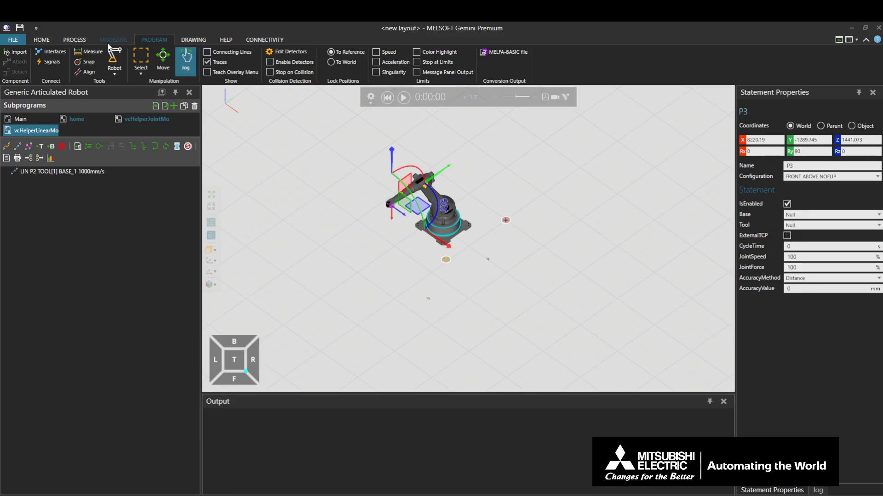
{"action": "left_click", "coordinate": [82, 39]}
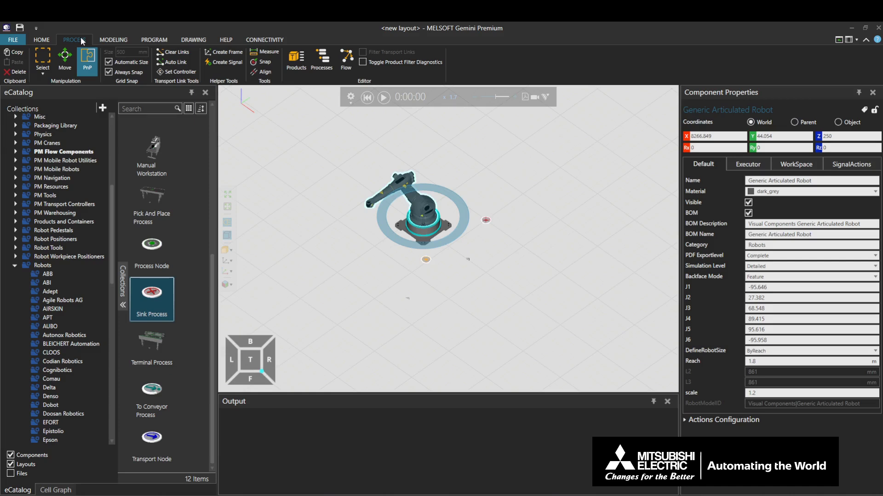
- Check the Robot Transport Controller's LinkDefaults, then view the Feeder-to-Sink link in the process flow
{"action": "left_click", "coordinate": [429, 230]}
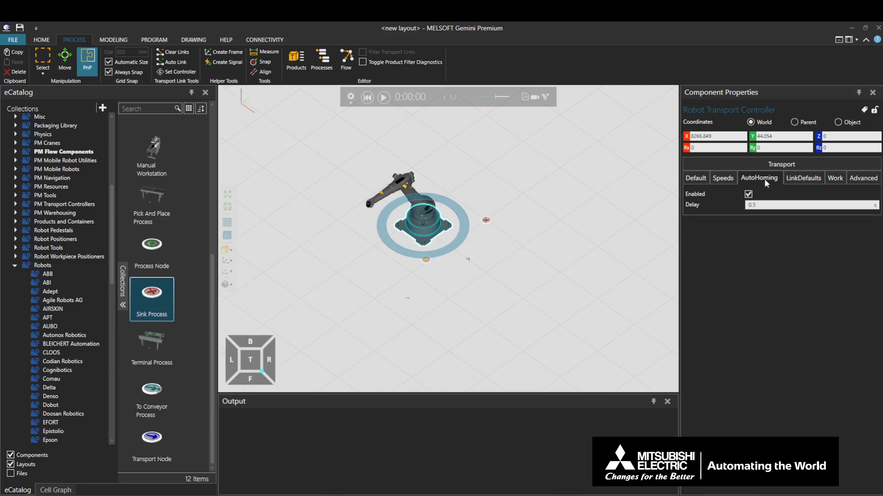
{"action": "left_click", "coordinate": [809, 185]}
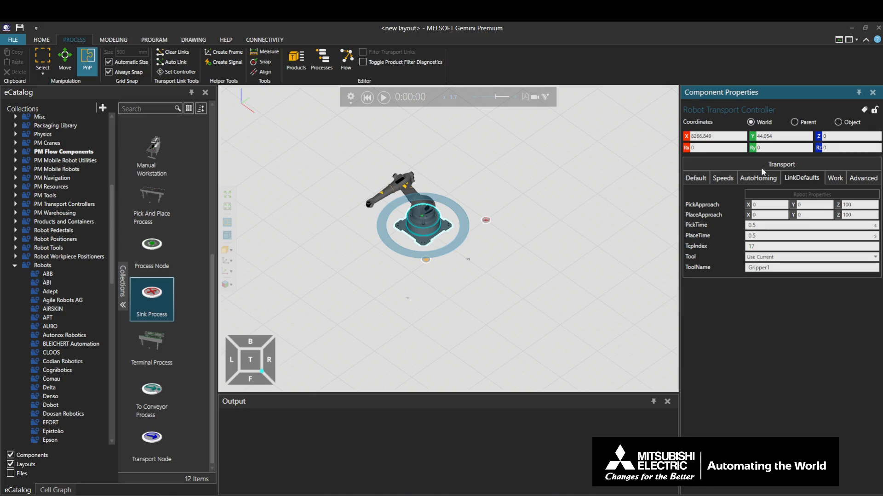
{"action": "left_click", "coordinate": [344, 62]}
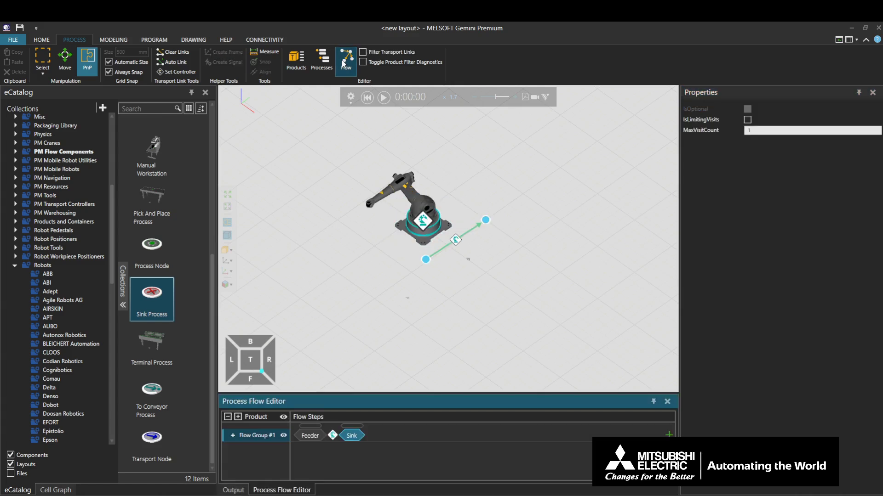
- Toggle UseCustomParameters on the Feeder-to-Sink link, close the flow editor, and reselect the transport controller
{"action": "left_click", "coordinate": [455, 241]}
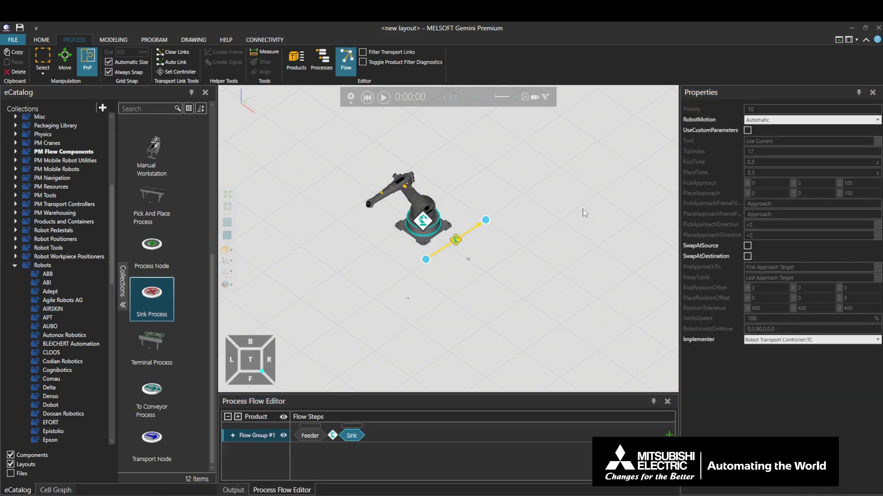
{"action": "left_click", "coordinate": [747, 130]}
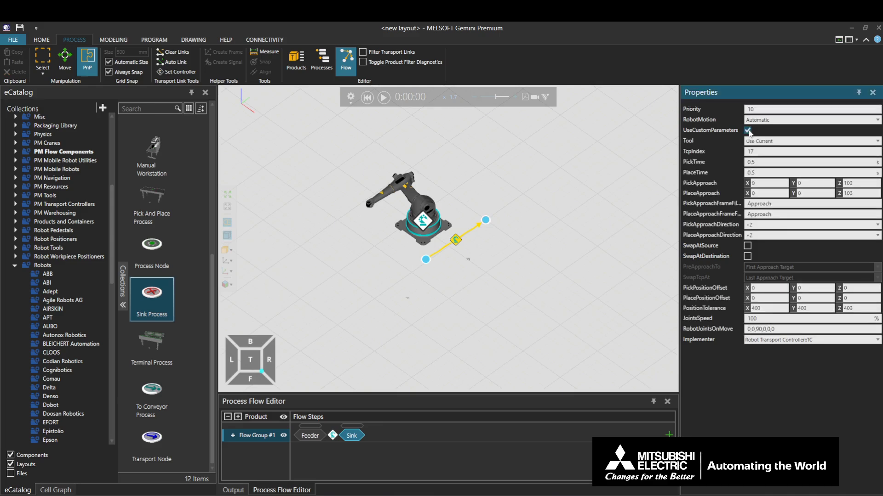
{"action": "left_click", "coordinate": [353, 65]}
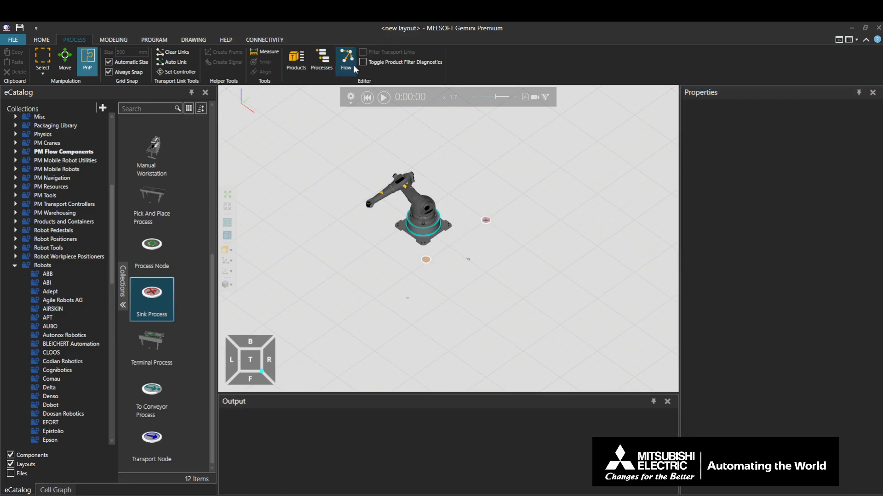
{"action": "left_click", "coordinate": [419, 227]}
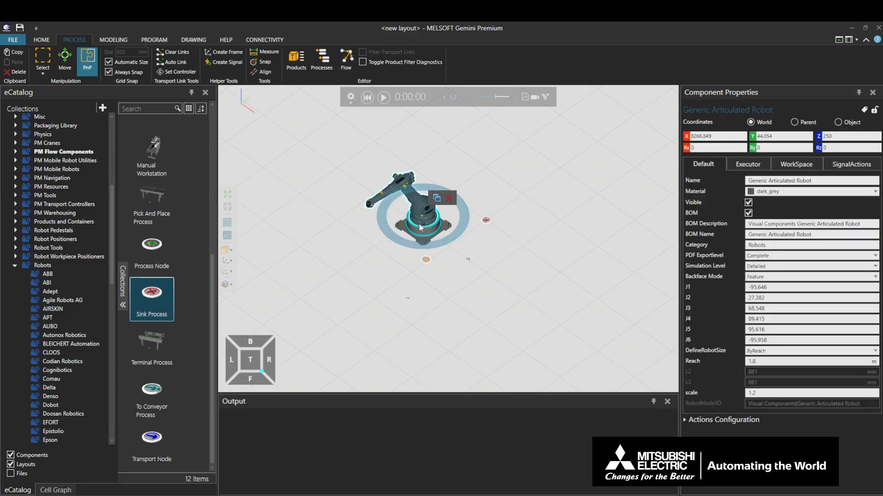
{"action": "left_click", "coordinate": [422, 232]}
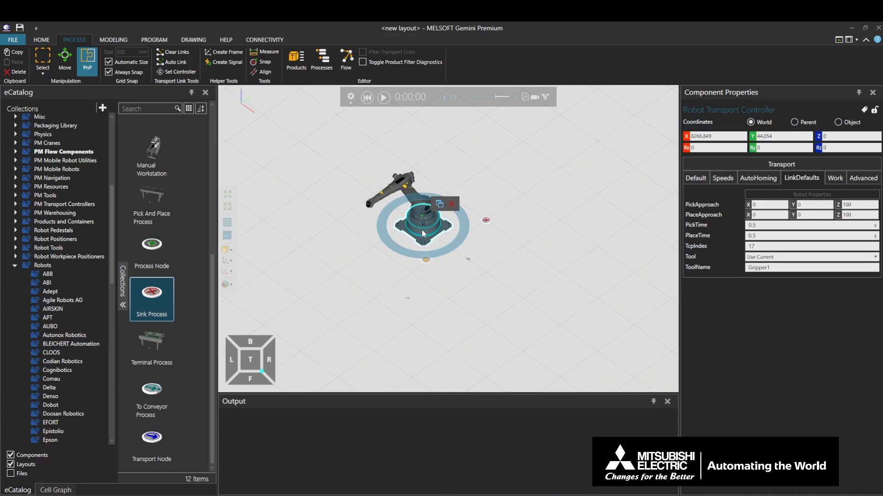